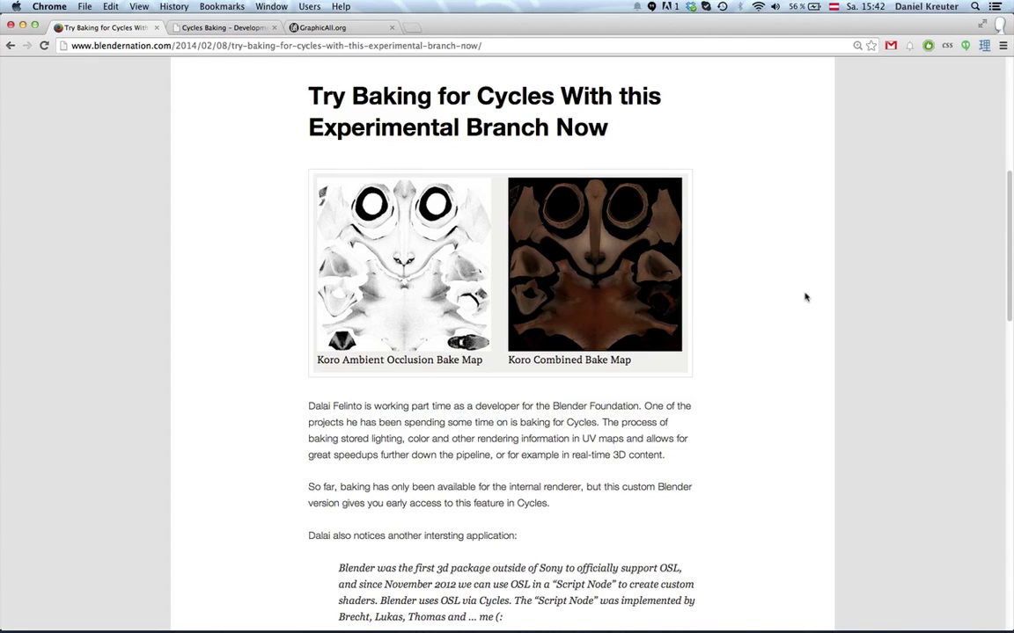
# Read the BlenderNation article on Cycles baking, including its download links, and look over the linked developer blog and GraphicAll build pages.
pyautogui.scroll(8, 805, 297)
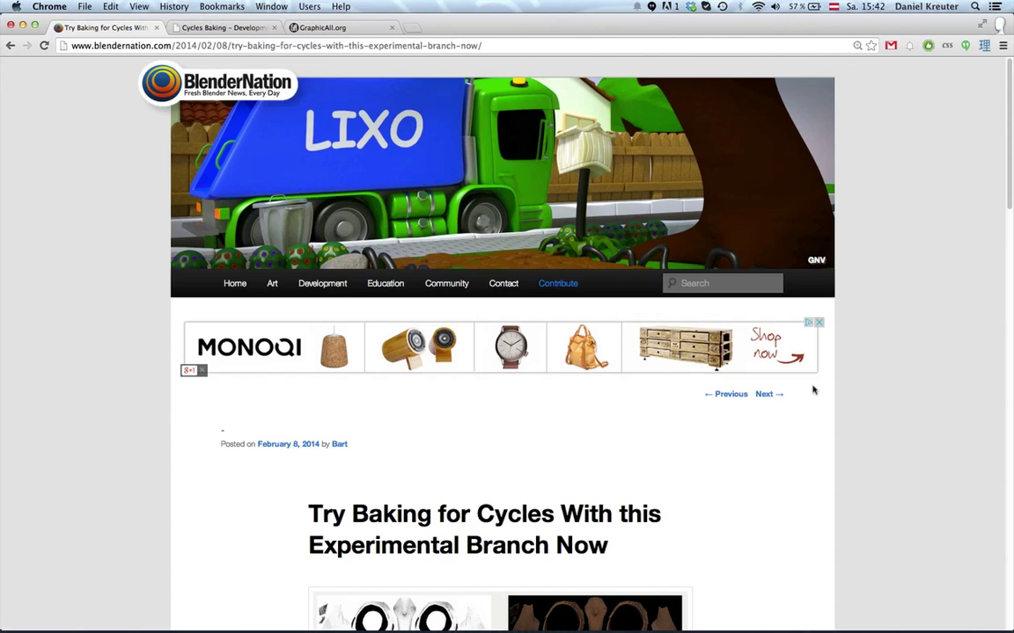
pyautogui.scroll(-5, 815, 409)
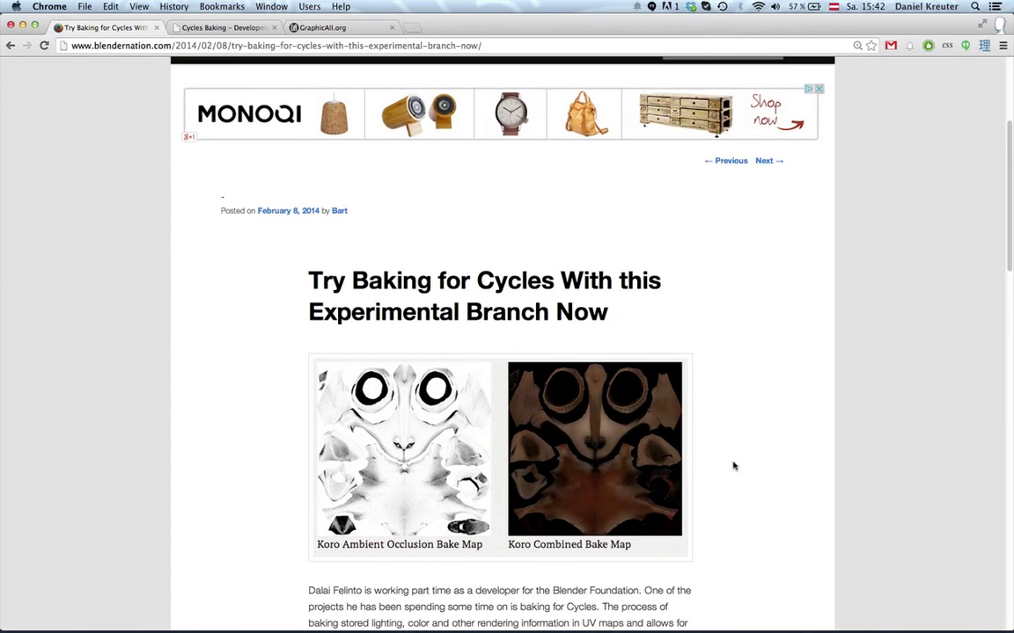
pyautogui.scroll(2, 733, 466)
pyautogui.scroll(-10, 733, 467)
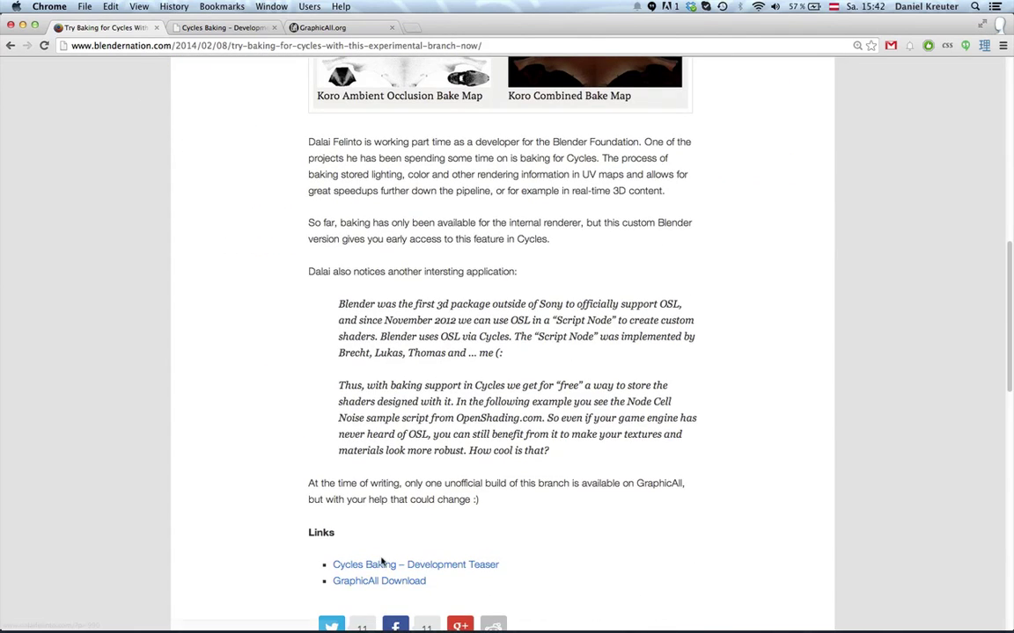
pyautogui.click(280, 29)
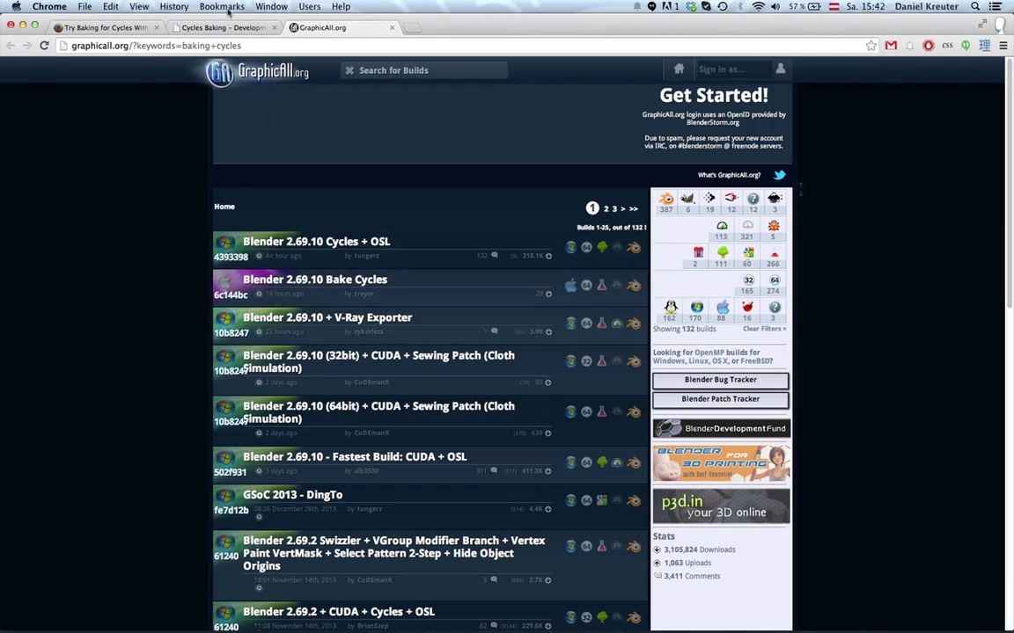
pyautogui.click(236, 27)
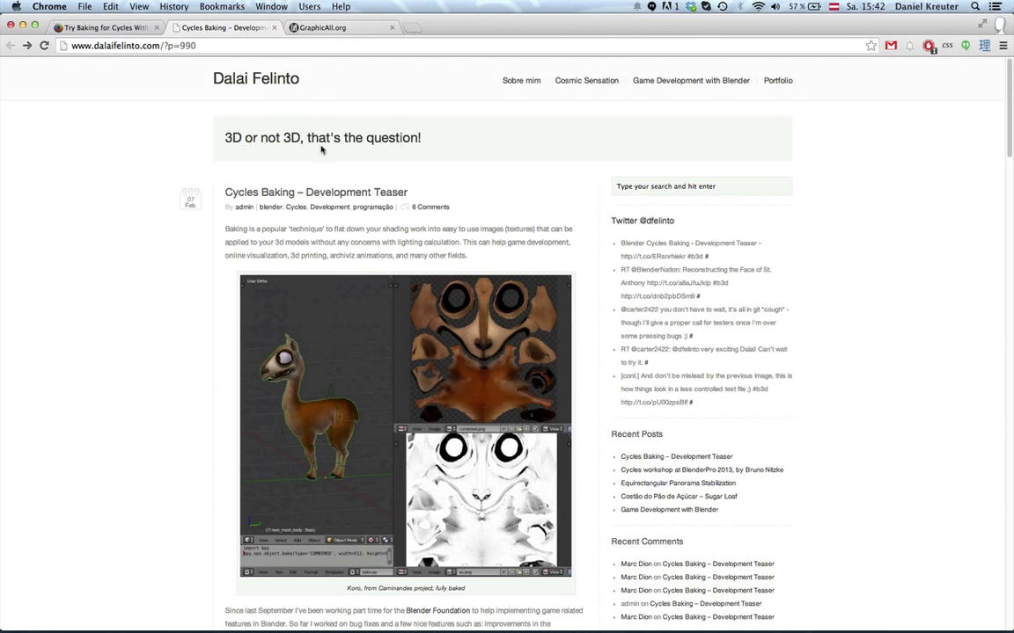
pyautogui.click(107, 29)
pyautogui.scroll(5, 270, 234)
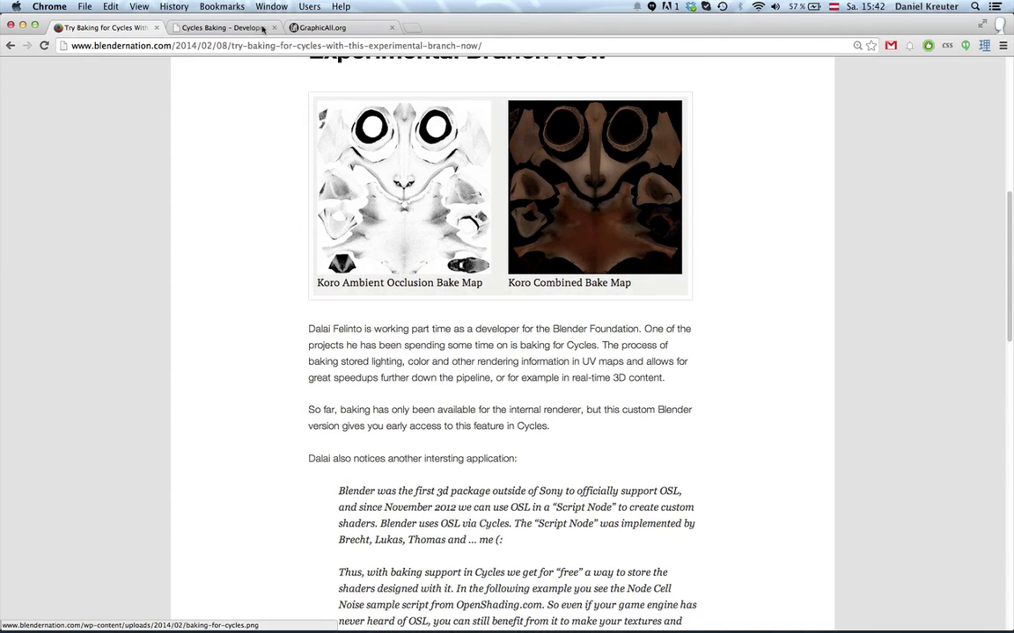
# Switch to Blender and examine the baked cube and plane from several angles, including the shadow on the plane.
pyautogui.hotkey('ctrl', 'Right')
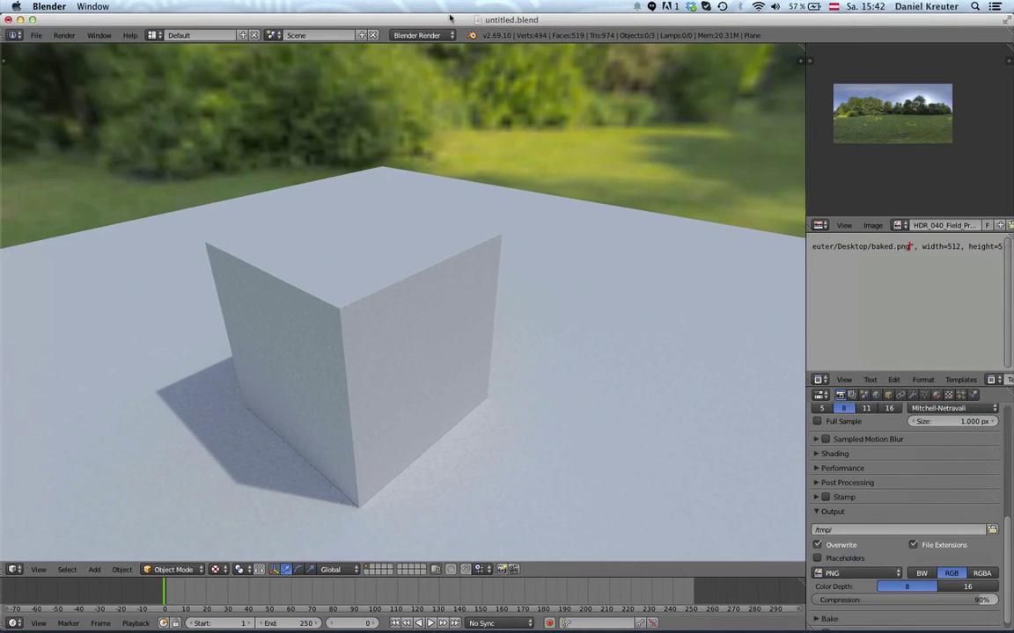
pyautogui.scroll(-6, 389, 326)
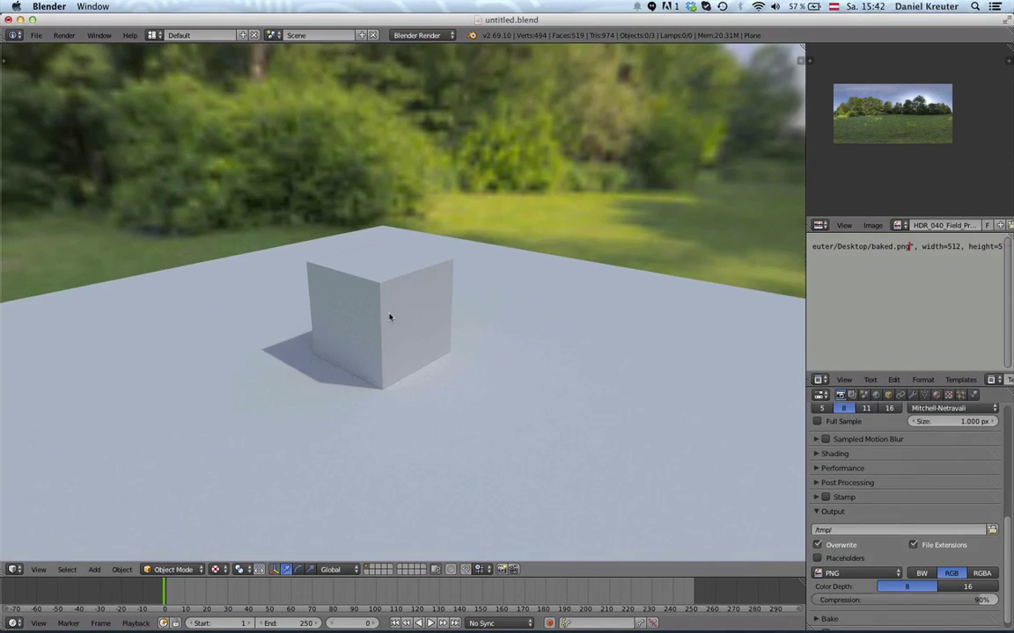
pyautogui.moveTo(398, 306); pyautogui.dragTo(364, 395, button='middle')
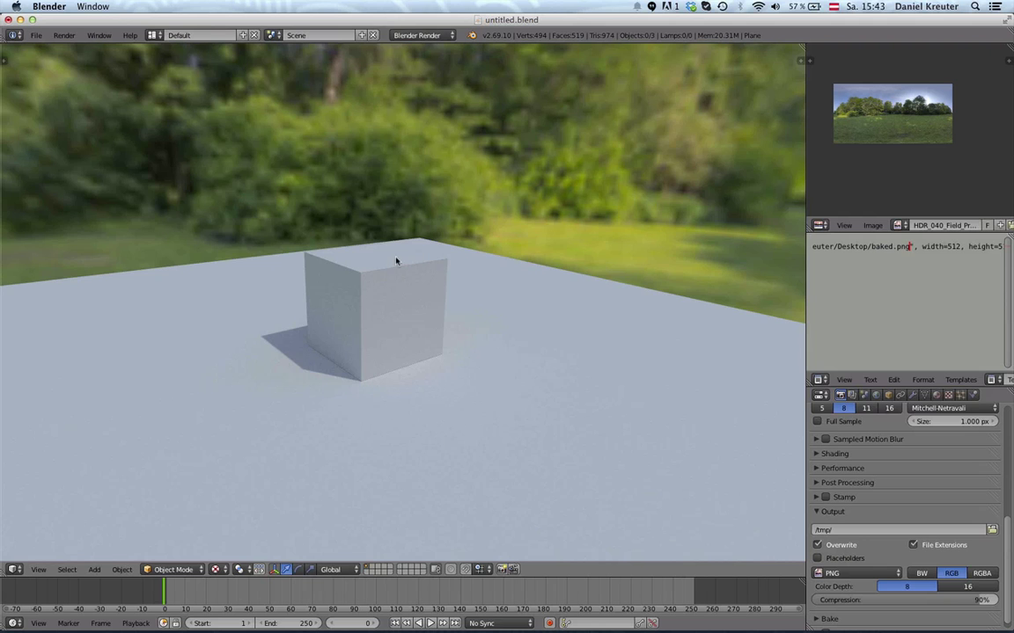
pyautogui.moveTo(307, 351); pyautogui.dragTo(440, 381, button='middle')
pyautogui.scroll(-3, 531, 370)
pyautogui.scroll(-6, 554, 393)
pyautogui.scroll(6, 495, 387)
pyautogui.scroll(3, 379, 417)
pyautogui.scroll(2, 308, 344)
pyautogui.scroll(-3, 427, 393)
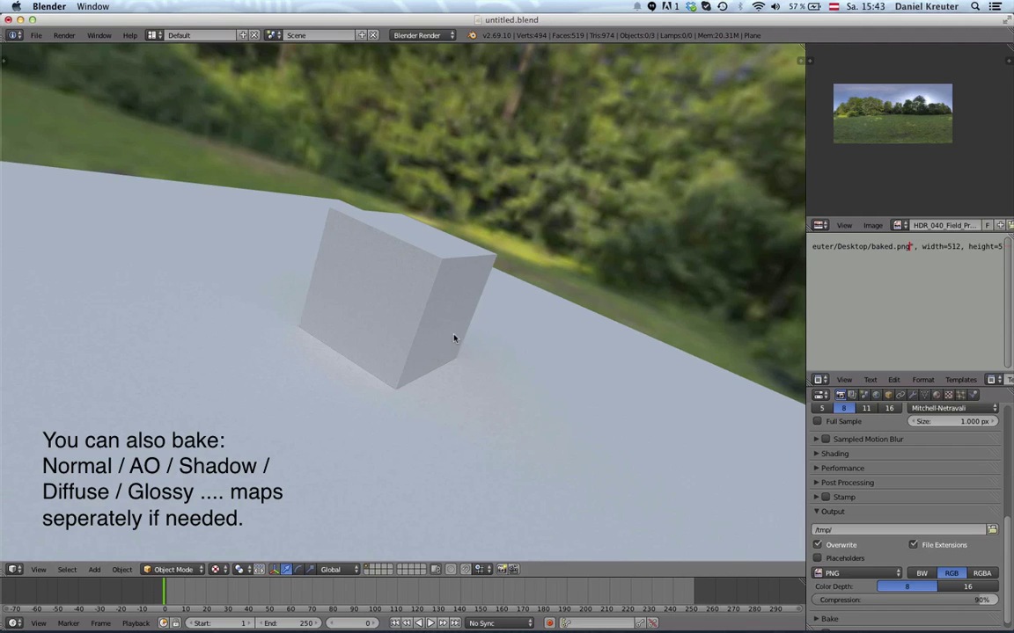
pyautogui.scroll(-5, 373, 323)
pyautogui.moveTo(373, 324); pyautogui.dragTo(483, 376, button='middle')
pyautogui.scroll(1, 483, 376)
# Add a second cube, move it along the Y axis away from the first cube and rotate it freehand.
pyautogui.hotkey('shift', 'a')
pyautogui.click(36, 36)
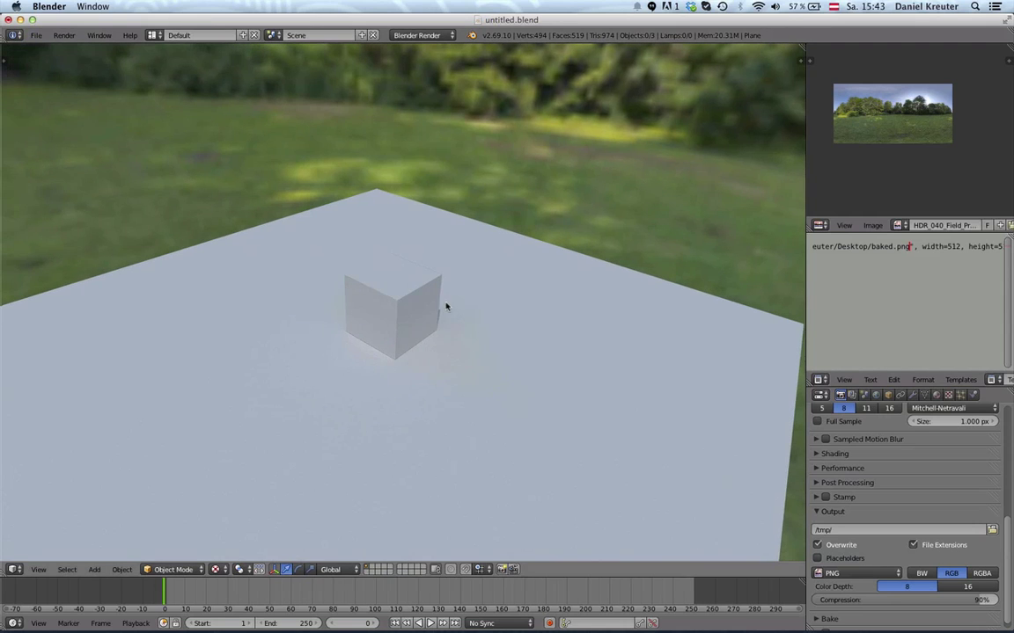
pyautogui.hotkey('shift', 'a')
pyautogui.moveTo(418, 169)
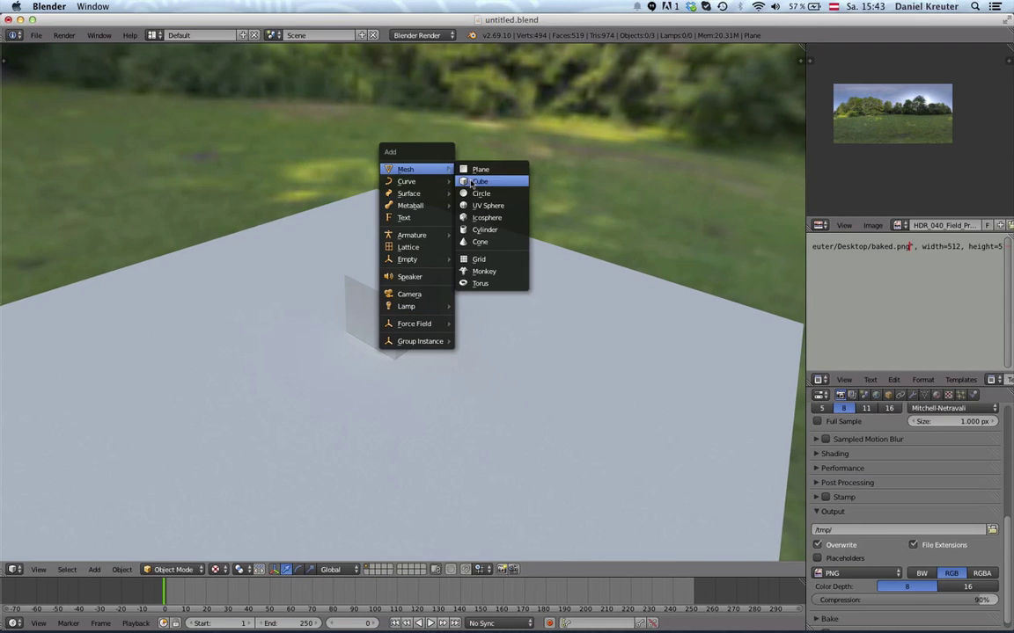
pyautogui.click(479, 180)
pyautogui.press('g')
pyautogui.press('y')
pyautogui.click(613, 334)
pyautogui.press('r')
pyautogui.click(622, 340)
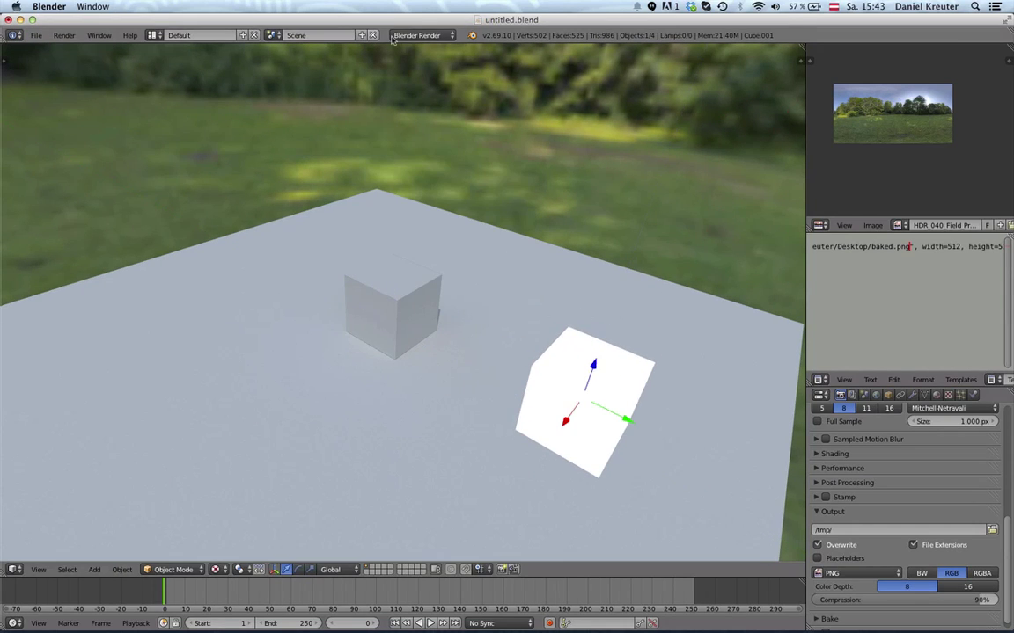
# Switch the render engine to Cycles Render and move the surrounding sphere to layer 2.
pyautogui.click(417, 35)
pyautogui.click(417, 77)
pyautogui.rightClick(475, 251)
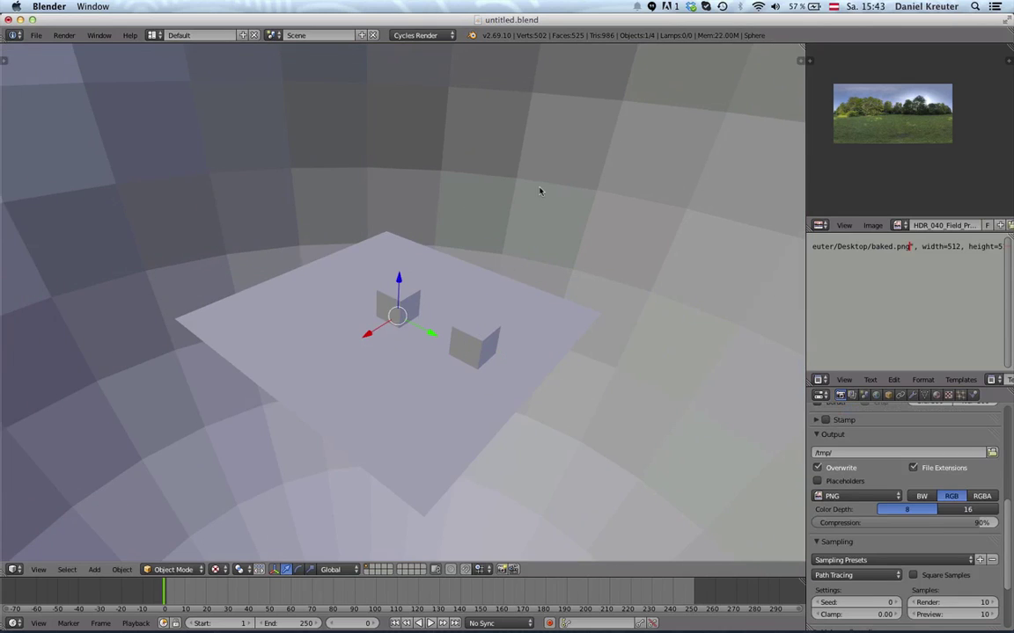
pyautogui.press('m')
pyautogui.press('2')
# Move the new cube along the X axis and scale it down to about 0.3.
pyautogui.scroll(3, 532, 357)
pyautogui.rightClick(531, 358)
pyautogui.moveTo(588, 422); pyautogui.dragTo(471, 429, button='middle')
pyautogui.press('g')
pyautogui.press('x')
pyautogui.click(597, 390)
pyautogui.press('s')
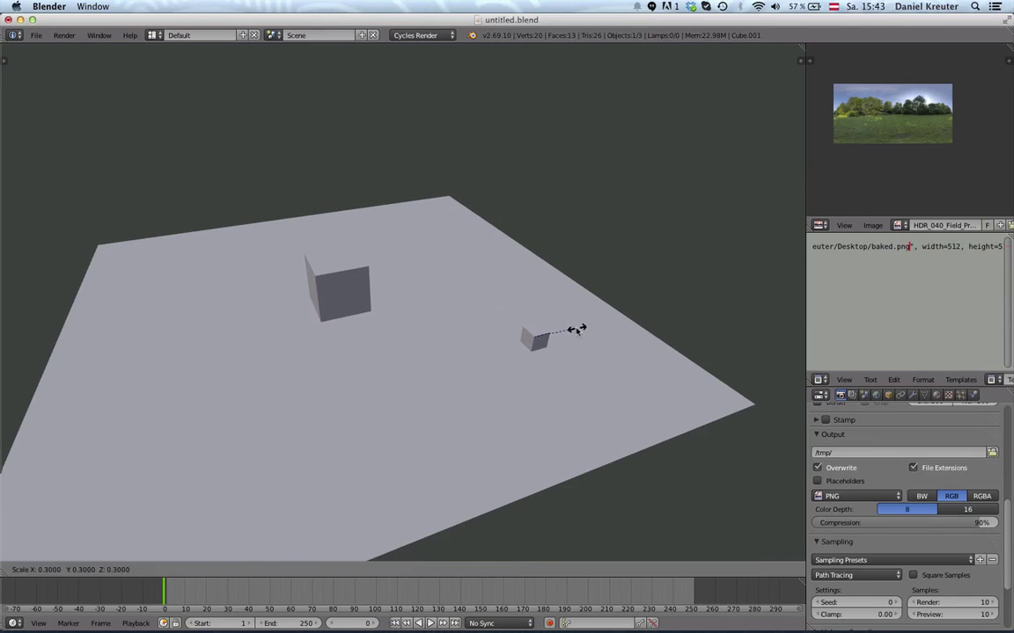
pyautogui.click(594, 328)
# Set the viewport to solid shading and give the small cube a new material with an Emission surface of strength 20.
pyautogui.moveTo(405, 367); pyautogui.dragTo(522, 163, button='middle')
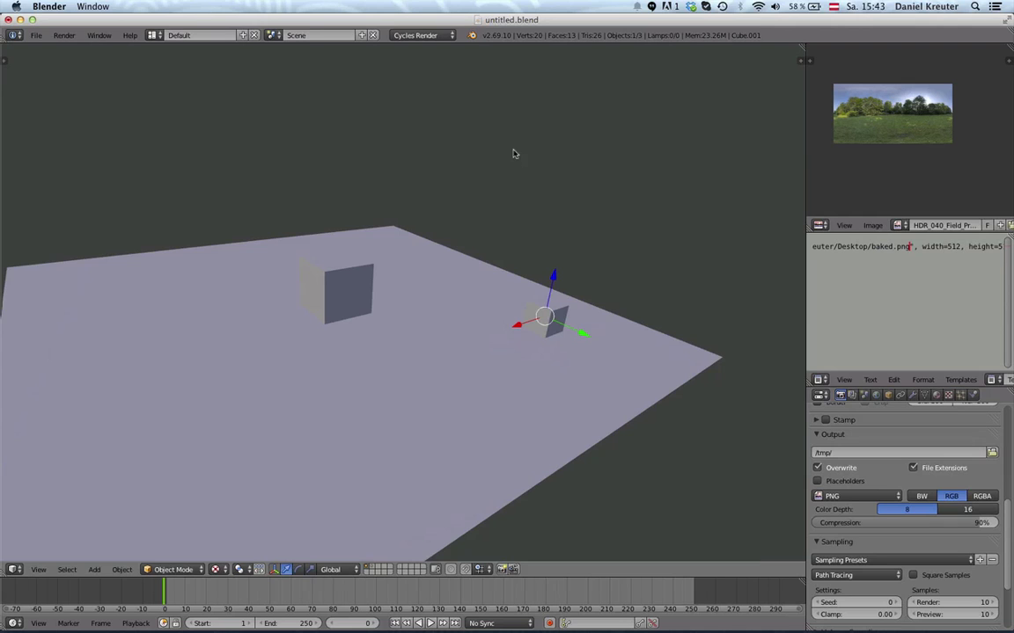
pyautogui.press('z')
pyautogui.press('z')
pyautogui.moveTo(595, 416); pyautogui.dragTo(554, 392, button='middle')
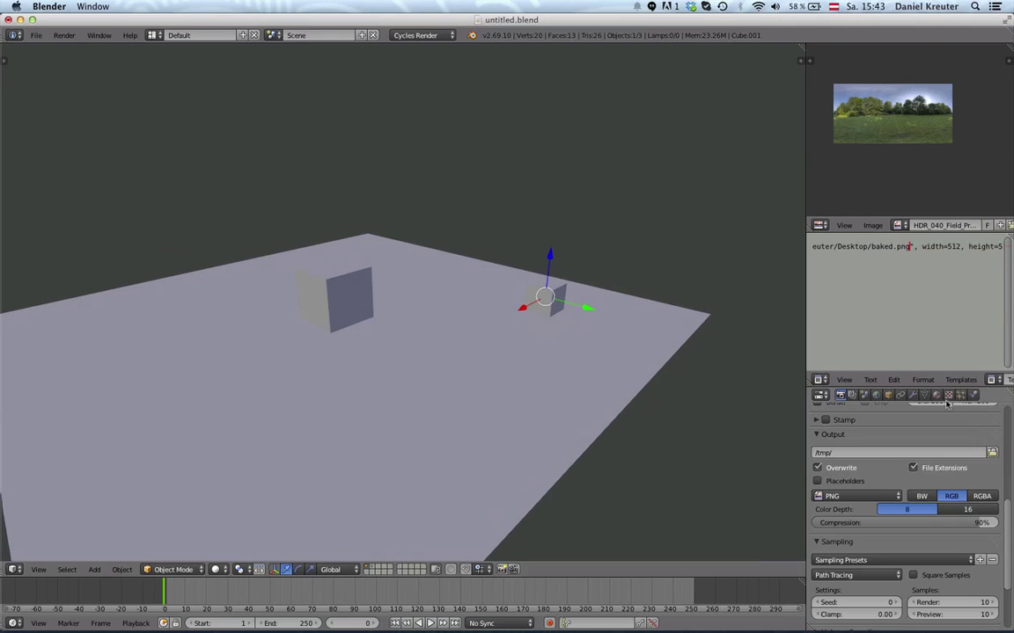
pyautogui.click(937, 396)
pyautogui.click(877, 479)
pyautogui.click(915, 540)
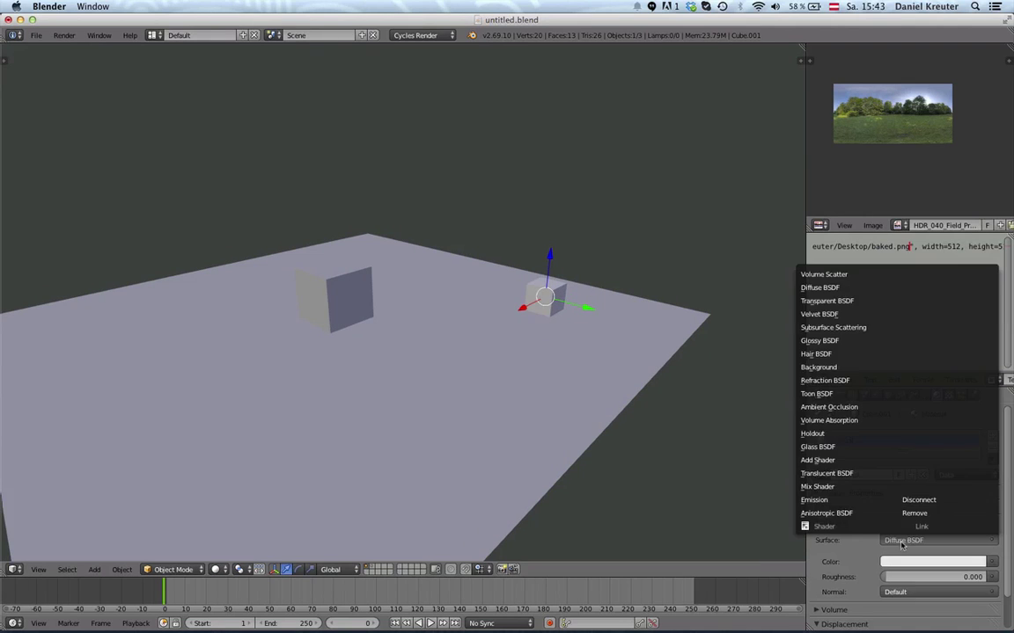
pyautogui.click(842, 500)
pyautogui.scroll(-2, 922, 554)
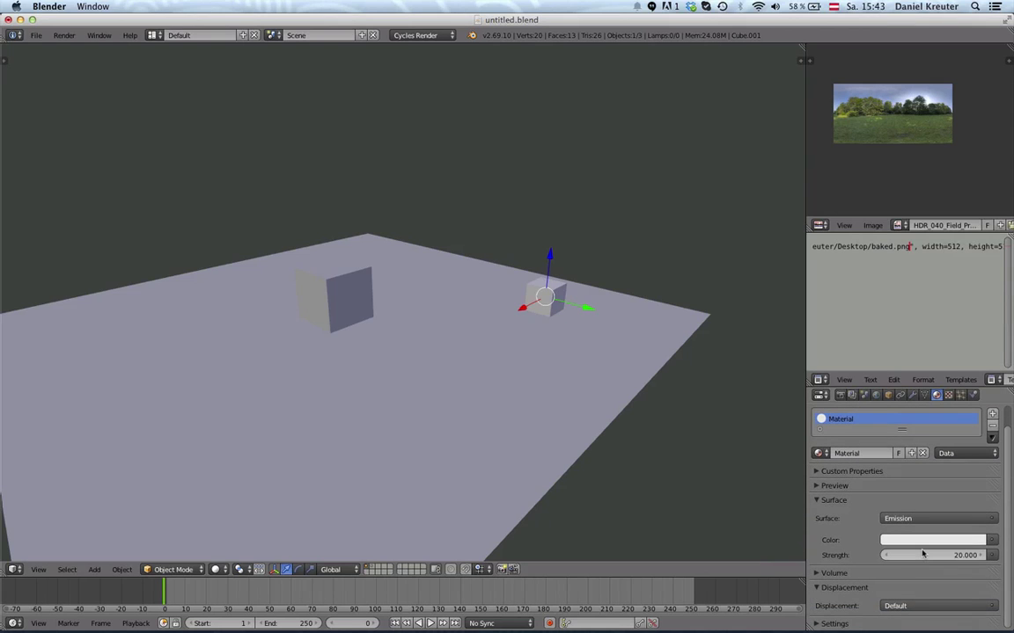
# Set the small cube's emission color to a pinkish red and turn on the rendered viewport preview.
pyautogui.click(923, 540)
pyautogui.click(924, 455)
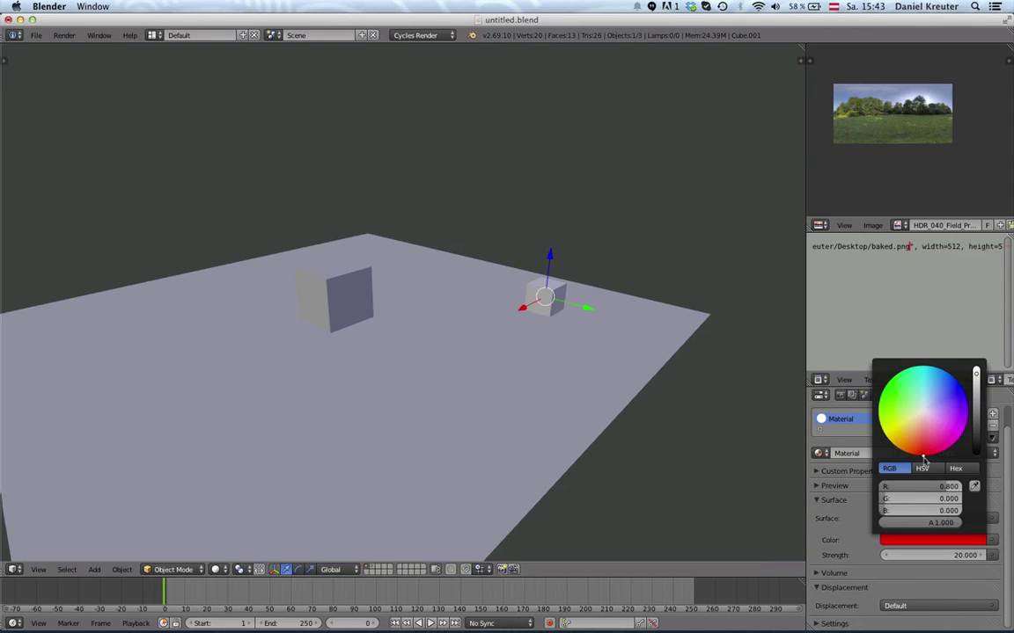
pyautogui.click(921, 452)
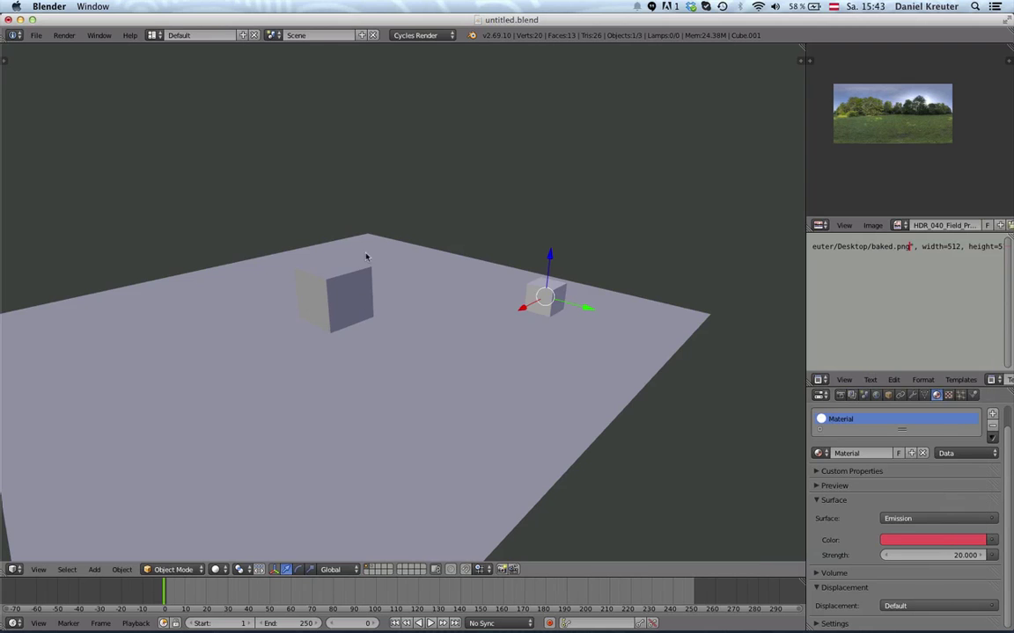
pyautogui.hotkey('shift', 'z')
# Enable nodes for the world and use HDR_040_Field_Bg.jpg as an Environment Texture for its background color.
pyautogui.click(875, 395)
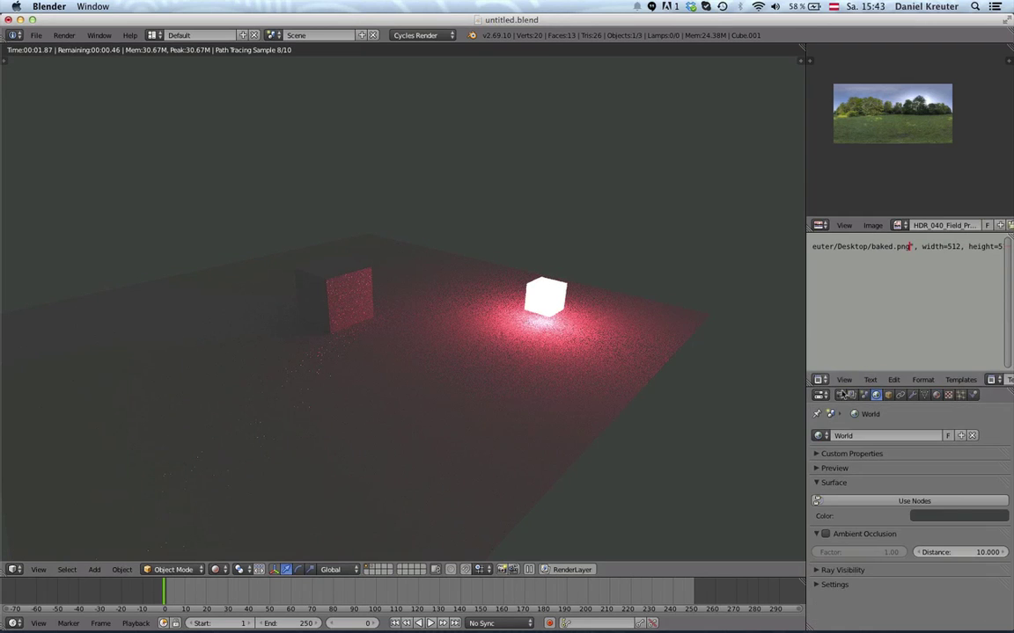
pyautogui.click(968, 503)
pyautogui.click(941, 523)
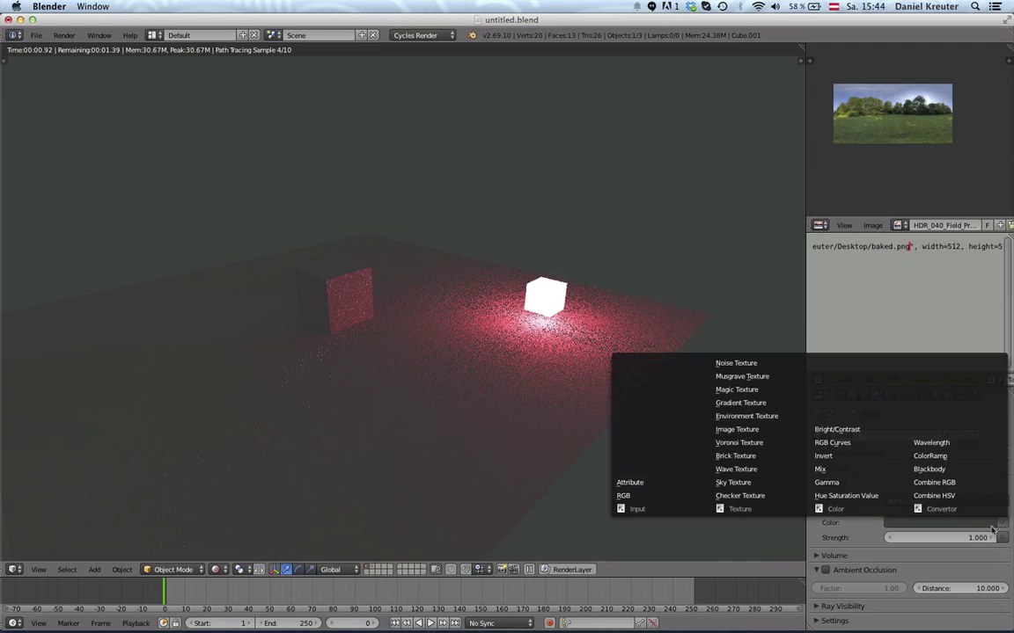
pyautogui.click(752, 417)
pyautogui.click(888, 537)
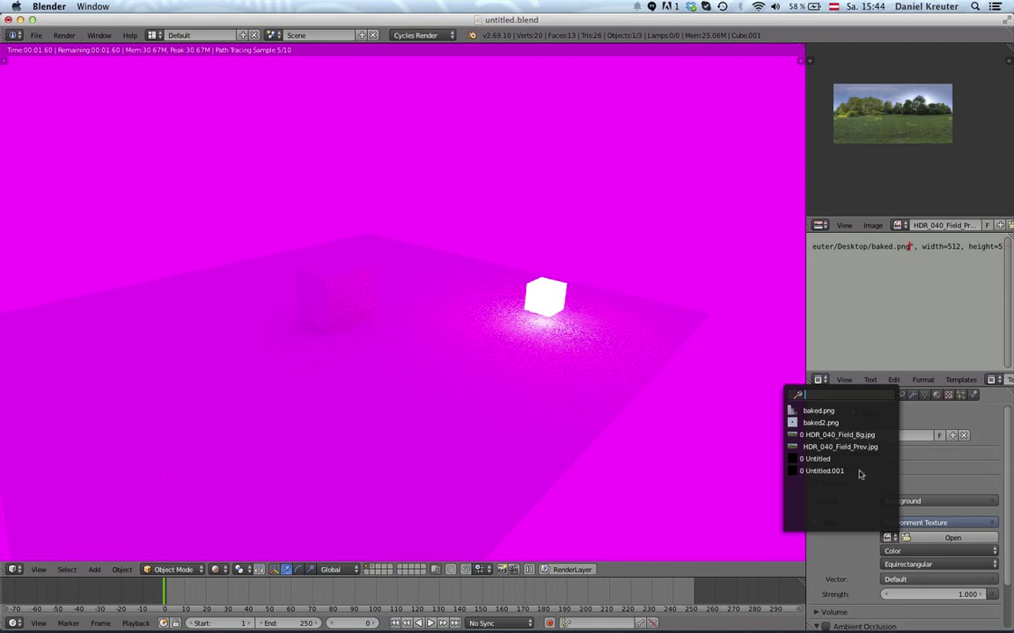
pyautogui.click(866, 436)
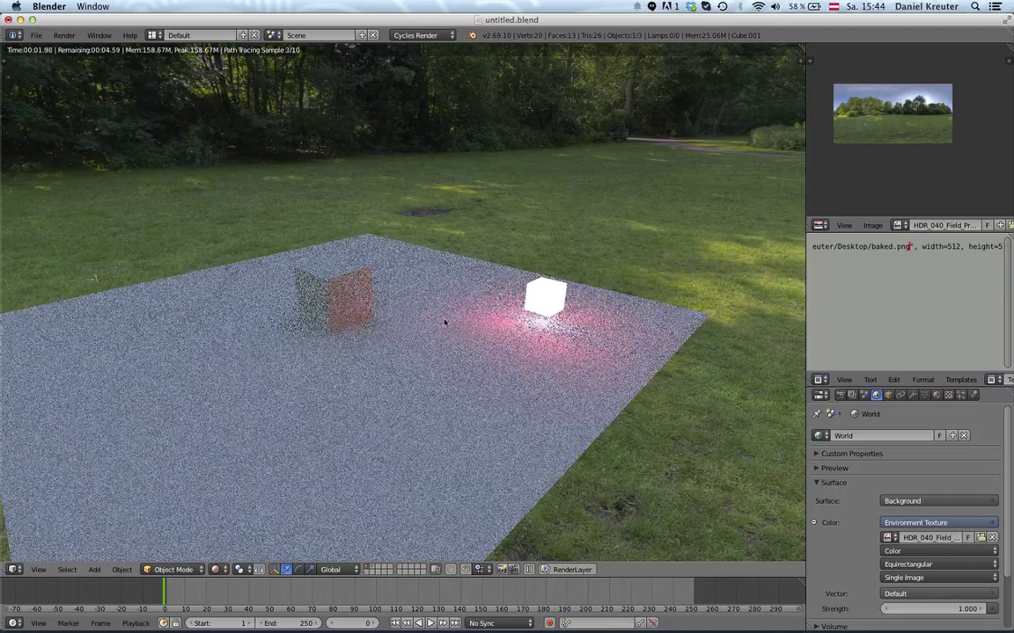
# Move the glowing cube across the plane, close to the larger cube, keeping its height locked.
pyautogui.press('g')
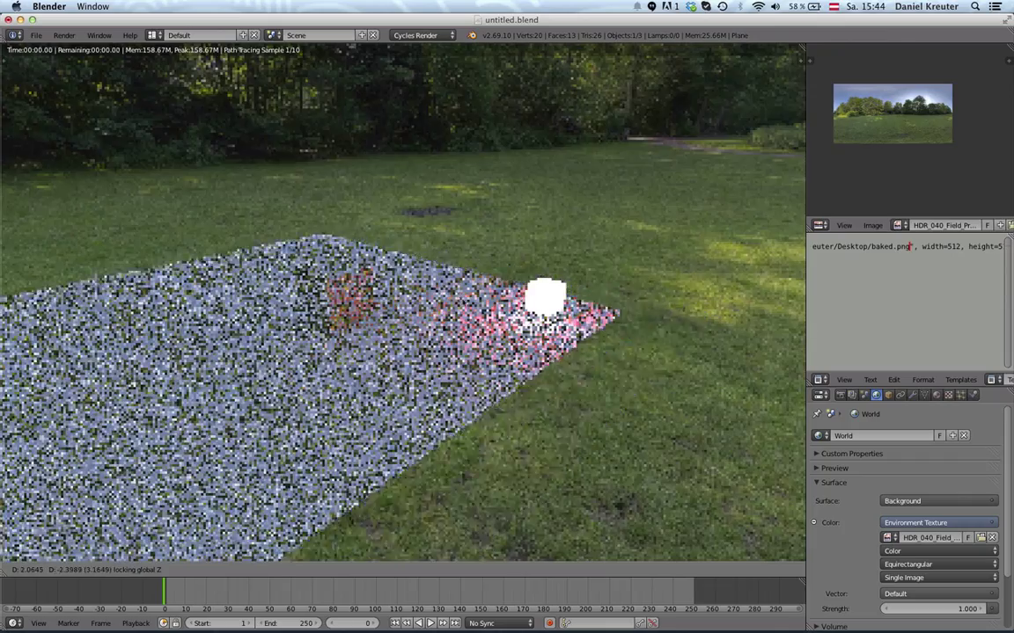
pyautogui.press('Escape')
pyautogui.rightClick(543, 305)
pyautogui.press('g')
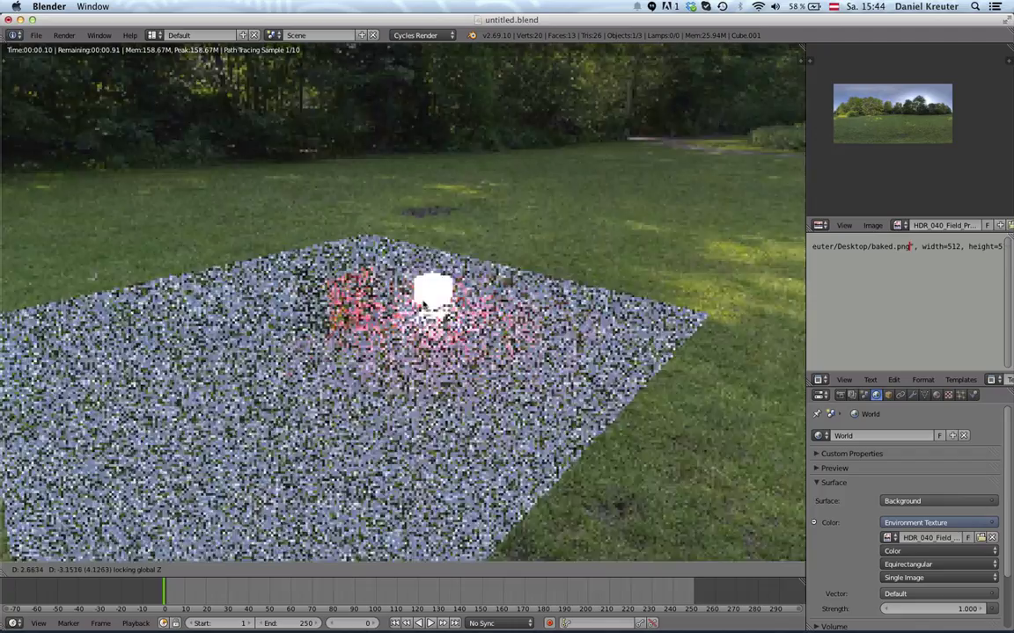
pyautogui.click(416, 310)
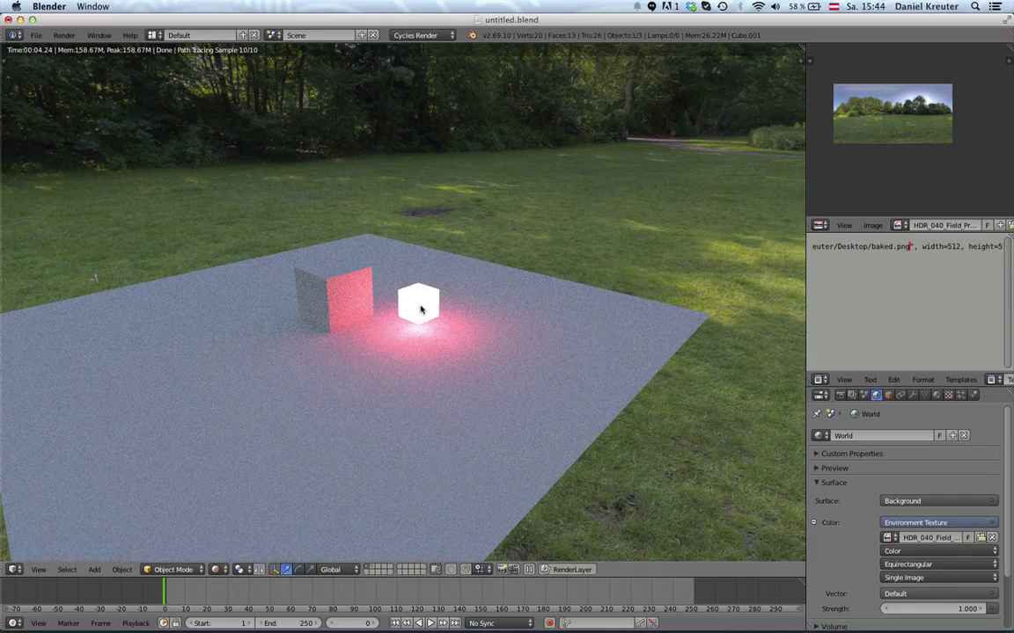
# Raise the glowing cube along the Z axis so it floats above the plane.
pyautogui.press('g')
pyautogui.press('z')
pyautogui.rightClick(409, 293)
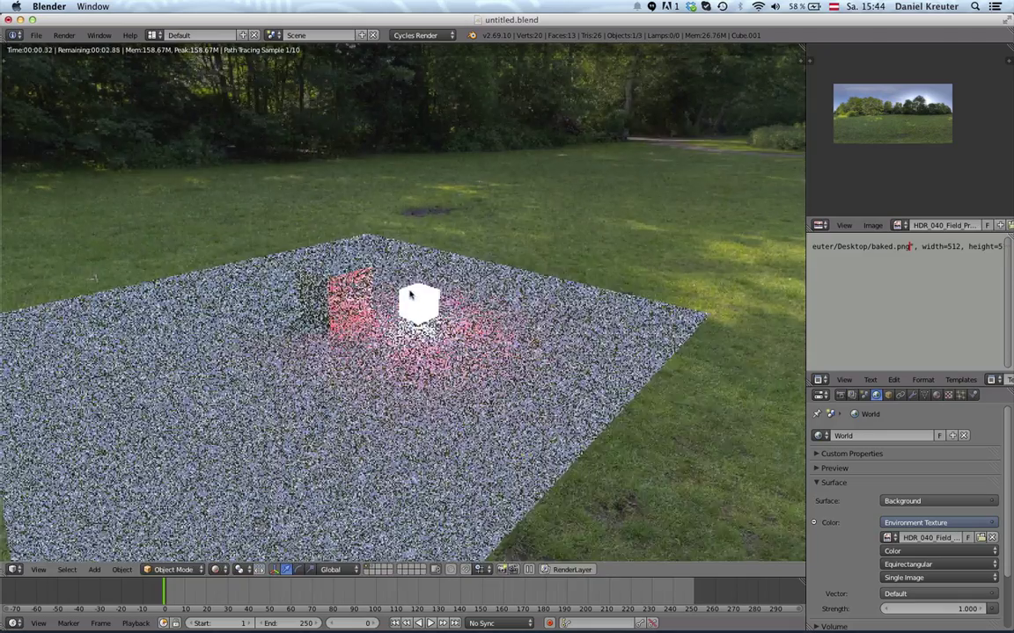
pyautogui.press('g')
pyautogui.press('z')
pyautogui.click(405, 255)
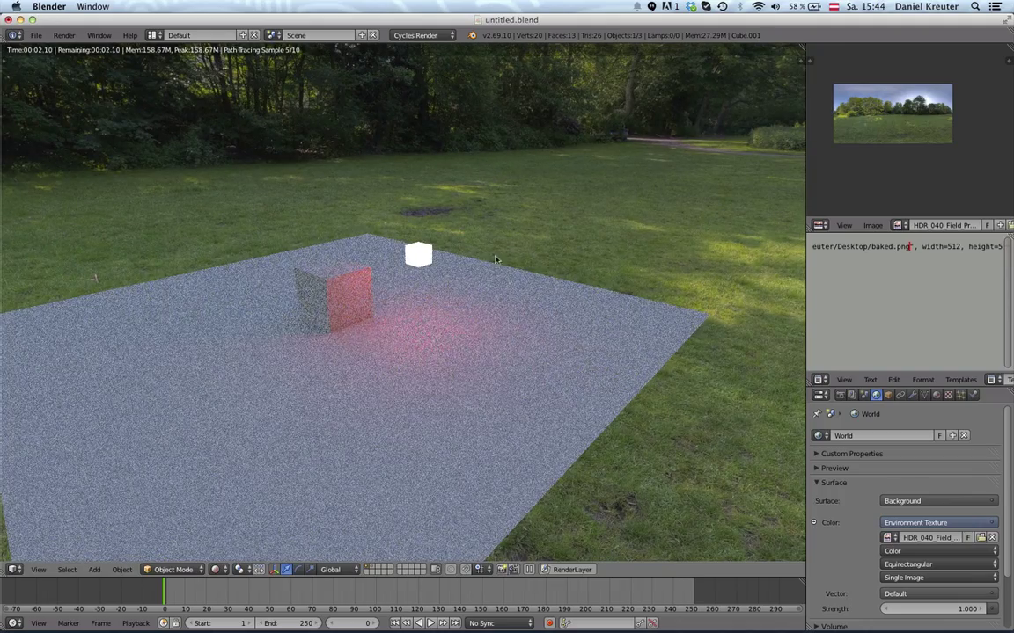
# Set the emission strength of the glowing cube's material to 40.
pyautogui.rightClick(466, 364)
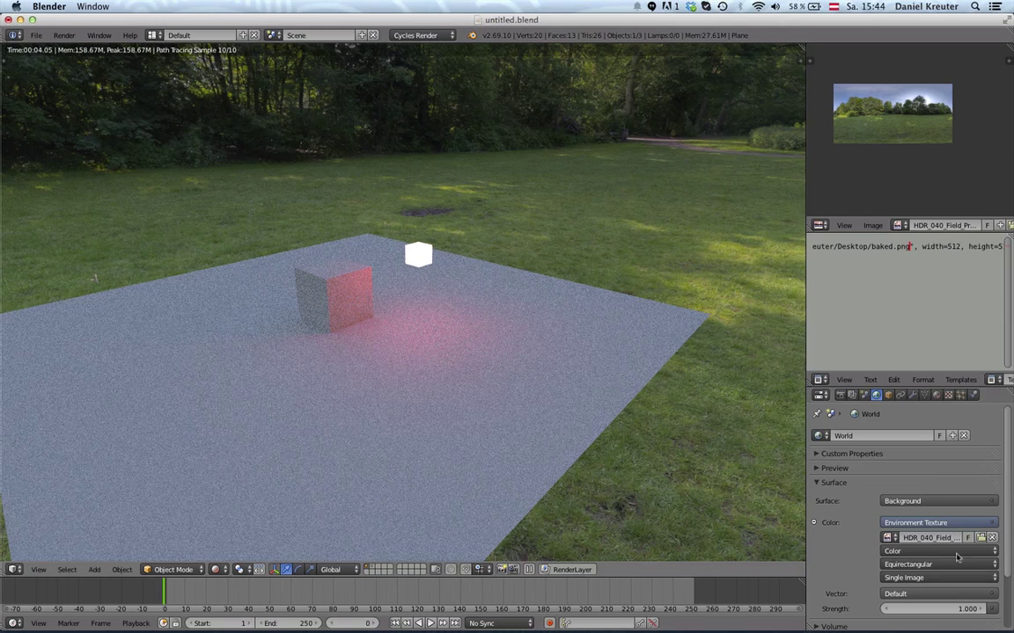
pyautogui.click(935, 399)
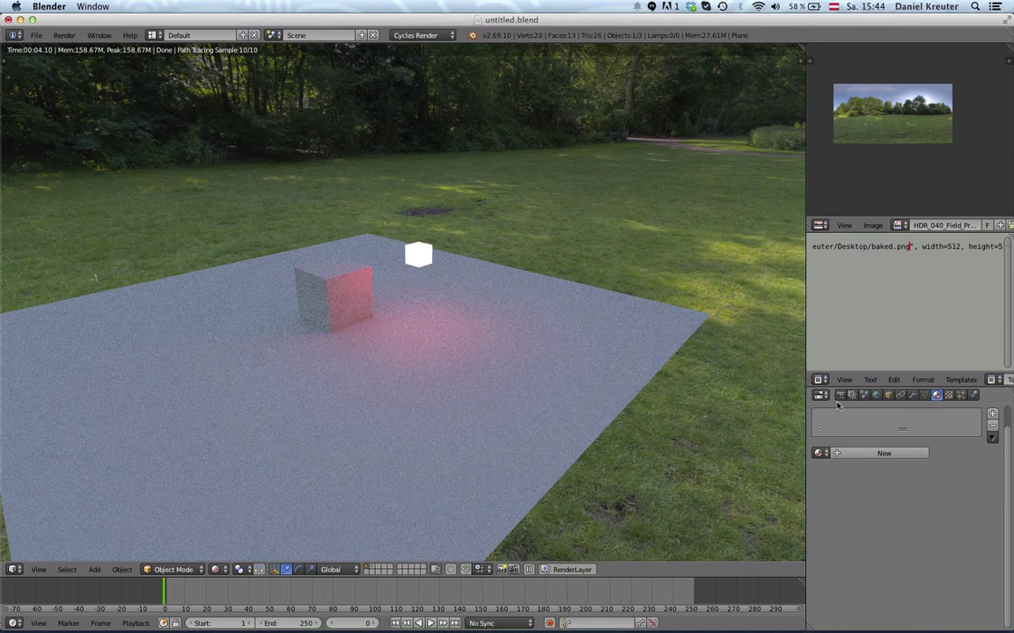
pyautogui.rightClick(421, 256)
pyautogui.click(927, 554)
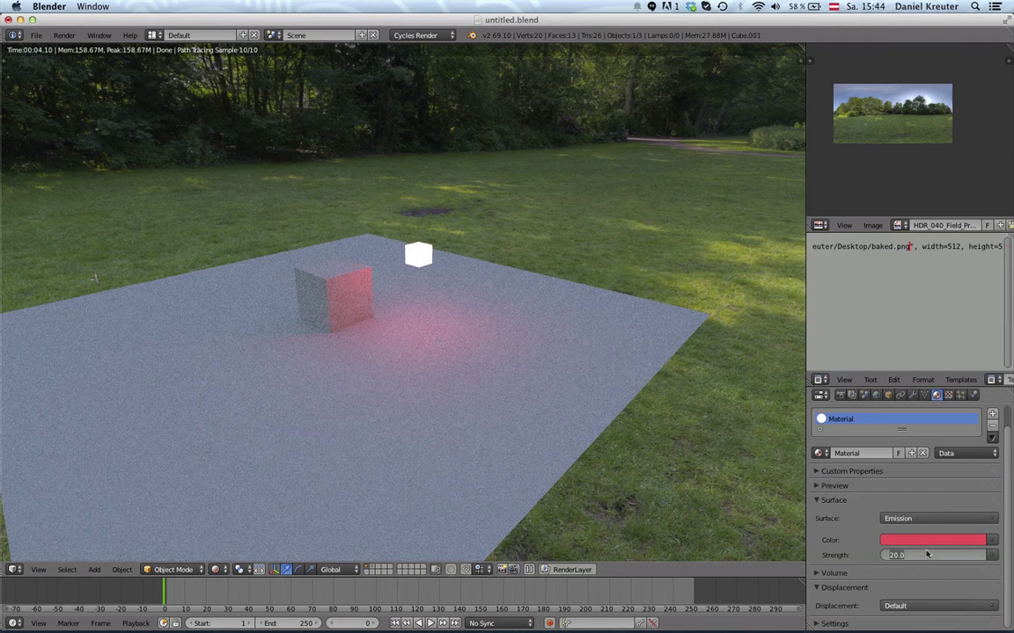
pyautogui.write('40')
pyautogui.press('Return')
# Switch the 3D view from rendered to solid shading and select the larger cube.
pyautogui.hotkey('shift', 'z')
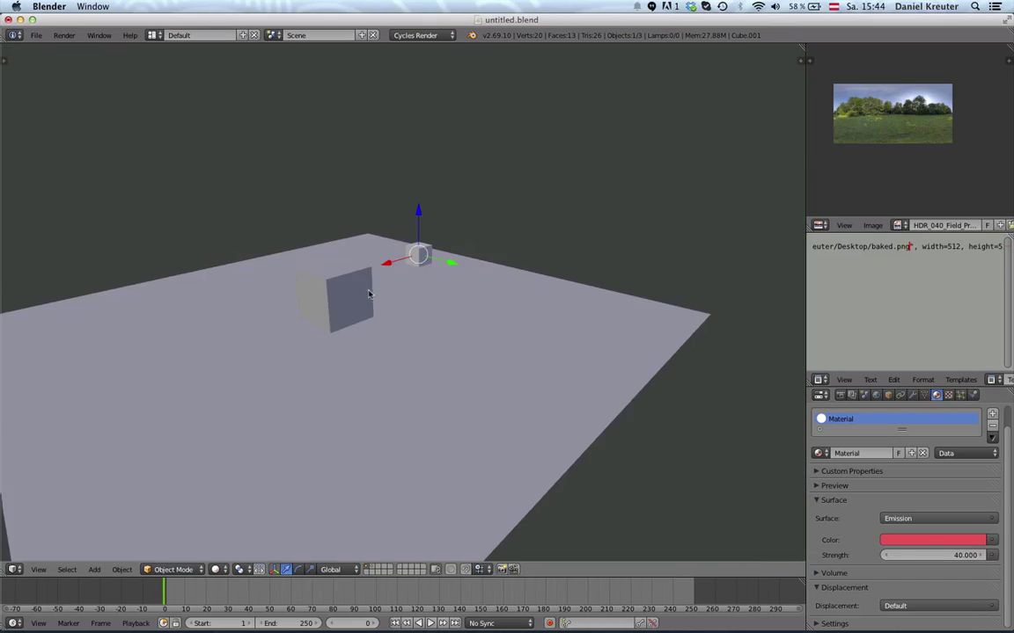
pyautogui.moveTo(427, 63); pyautogui.dragTo(450, 280, button='middle')
pyautogui.rightClick(393, 293)
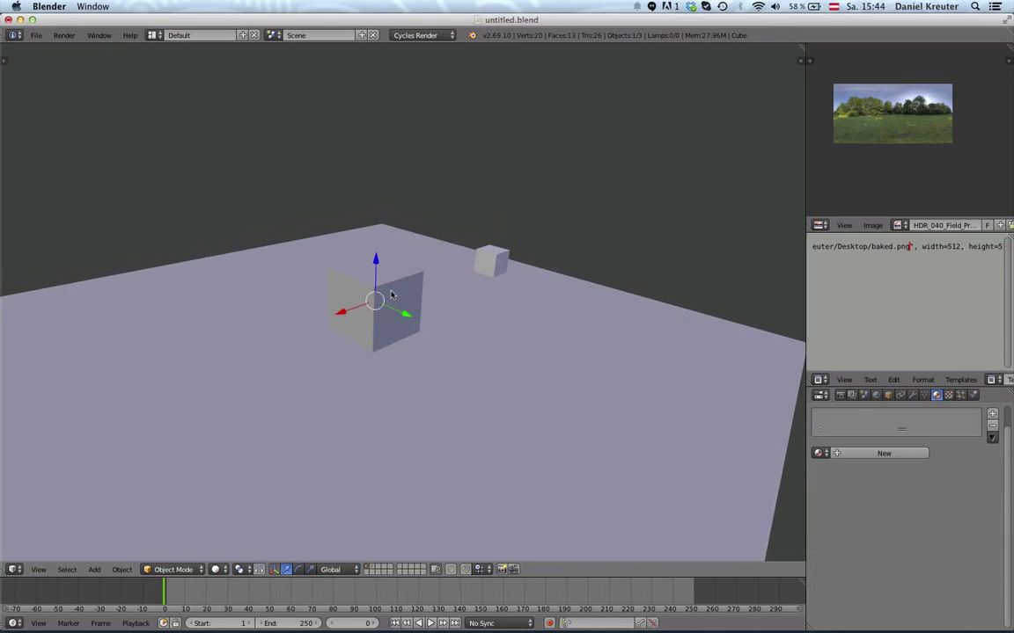
# Switch to Chrome and look through the Cycles Baking development article on supported maps and Open Shading Language.
pyautogui.press('super+Tab')
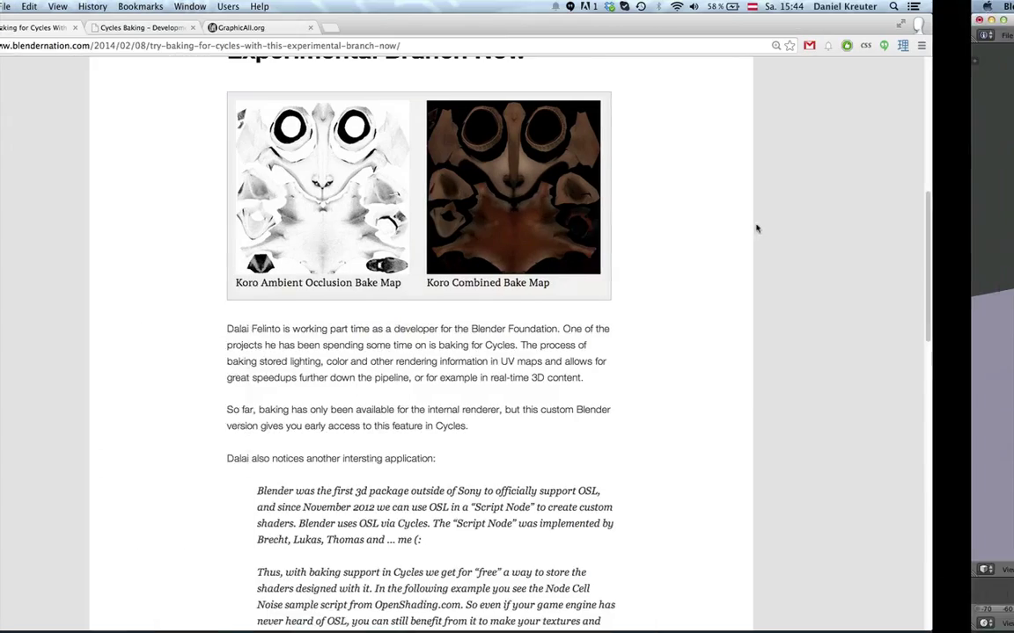
pyautogui.click(238, 32)
pyautogui.scroll(-10, 333, 215)
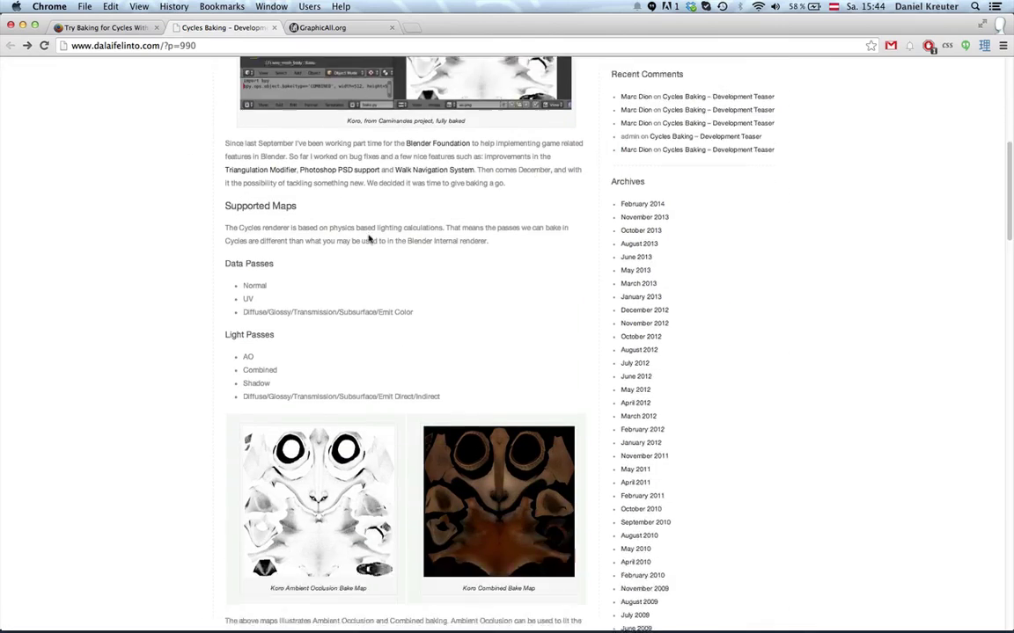
pyautogui.scroll(-8, 99, 341)
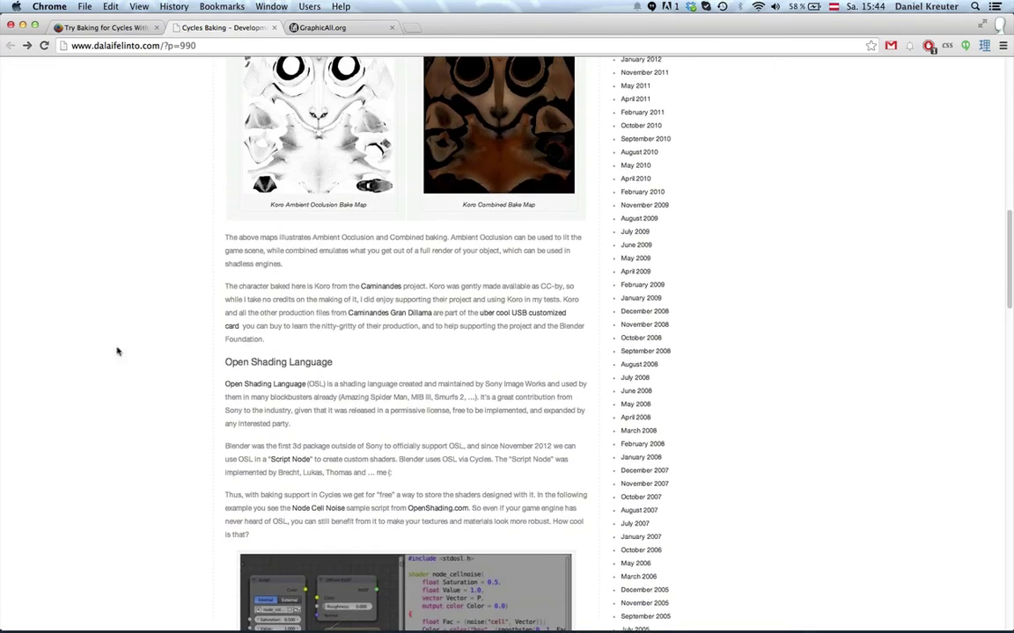
pyautogui.scroll(-13, 202, 346)
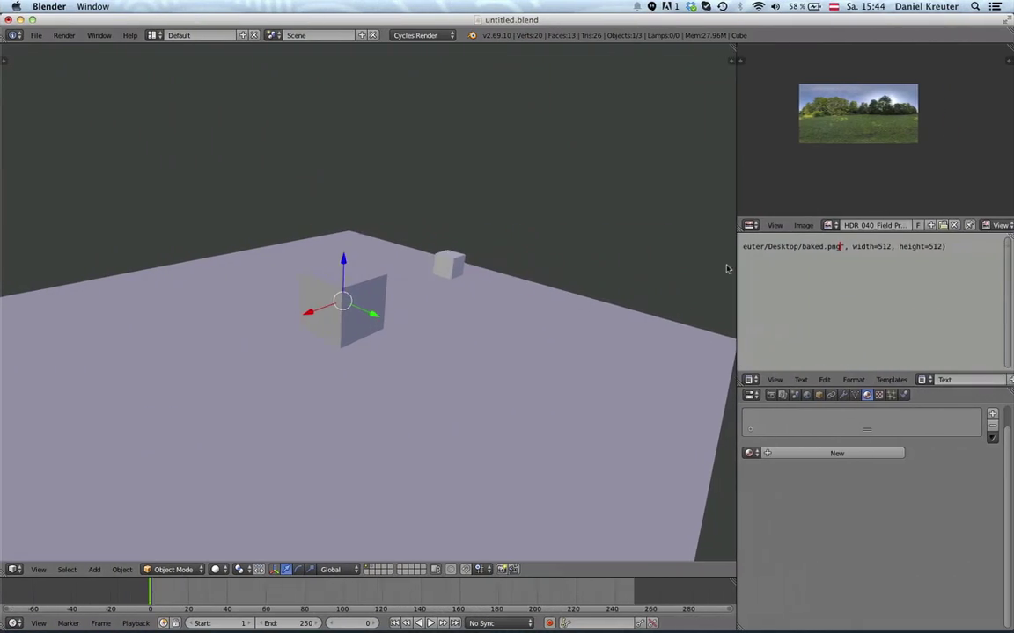
# Widen Blender's side editors and read through the bake script, from its COMBINED type to the file path, width and height.
pyautogui.moveTo(727, 268); pyautogui.dragTo(727, 269)
pyautogui.click(740, 380)
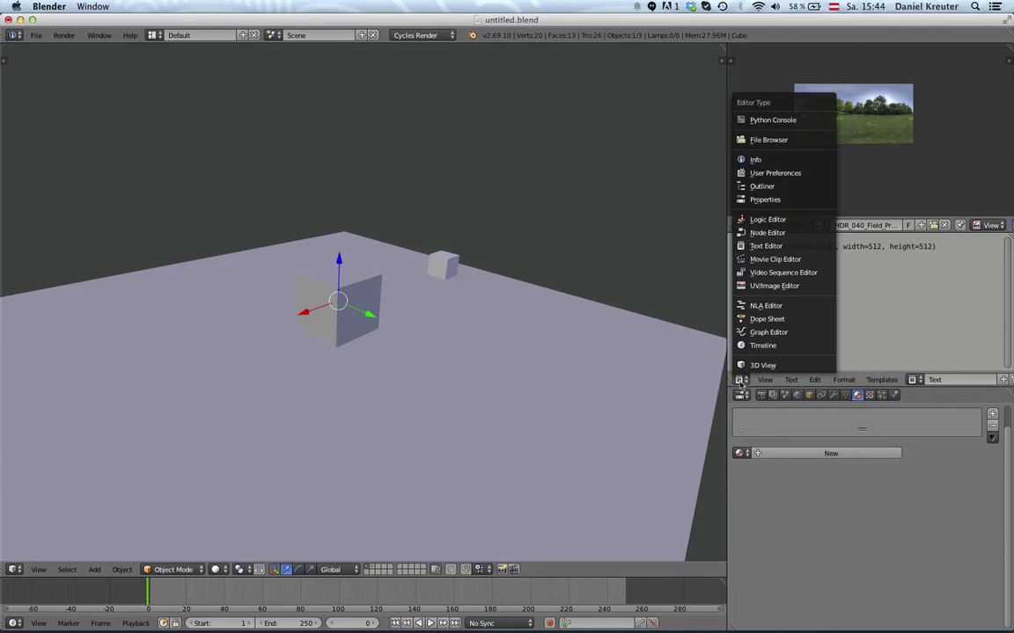
pyautogui.click(896, 304)
pyautogui.hscroll(-5, 901, 247)
pyautogui.hscroll(-5, 902, 247)
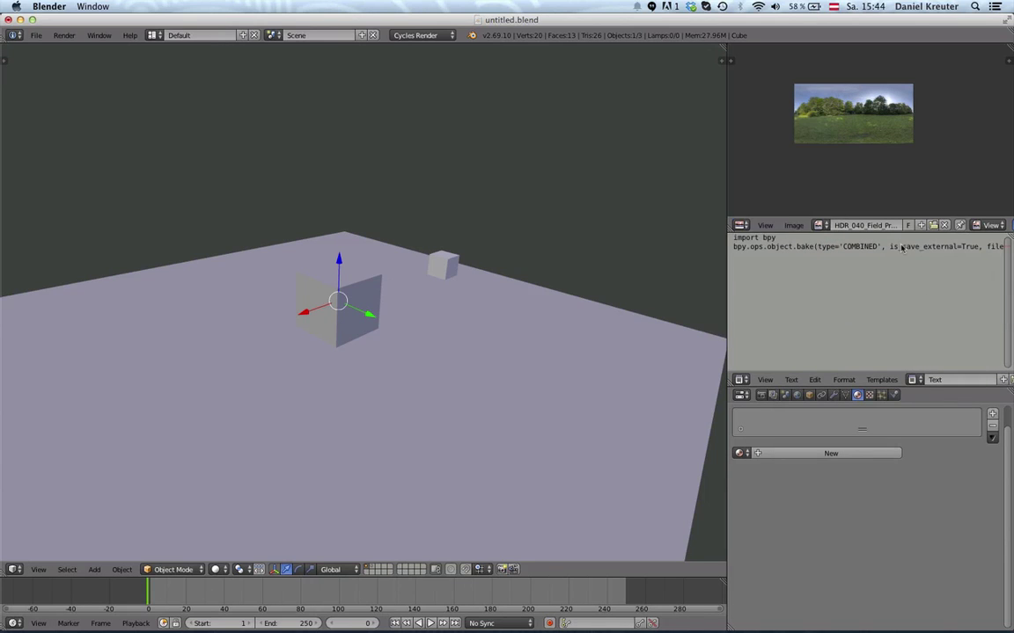
pyautogui.hscroll(10, 902, 247)
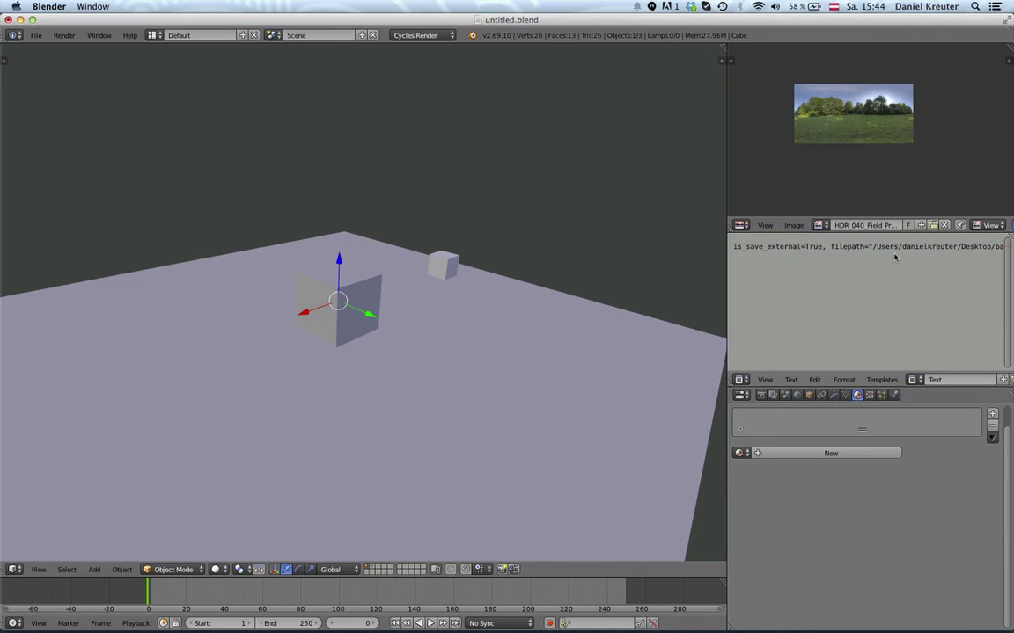
pyautogui.hscroll(10, 981, 249)
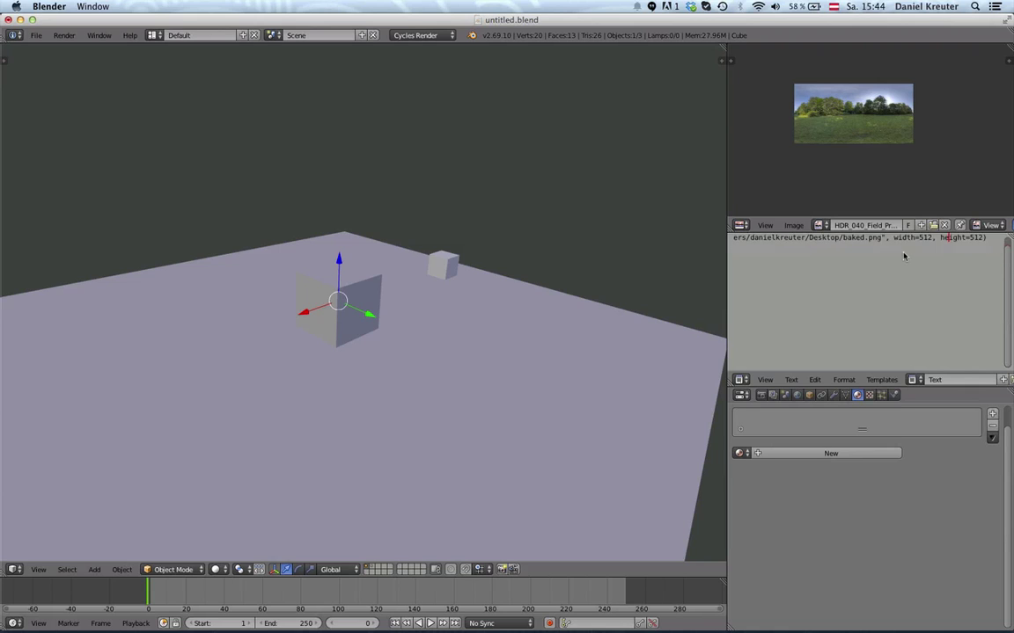
pyautogui.hscroll(2, 879, 255)
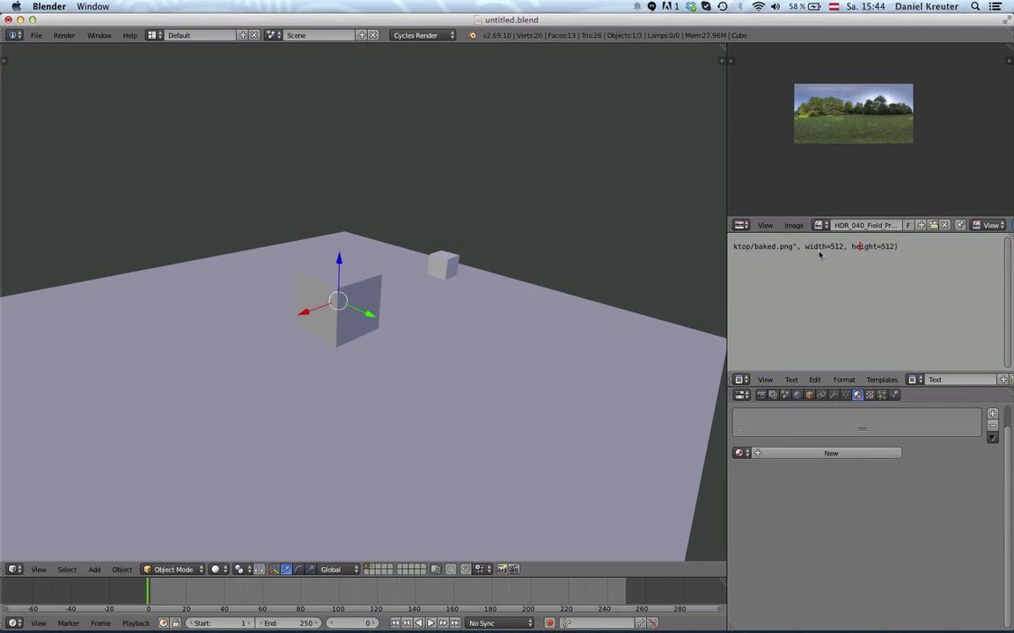
# Check the larger cube's UV layout in Edit Mode, return to Object Mode and deselect all objects.
pyautogui.press('Tab')
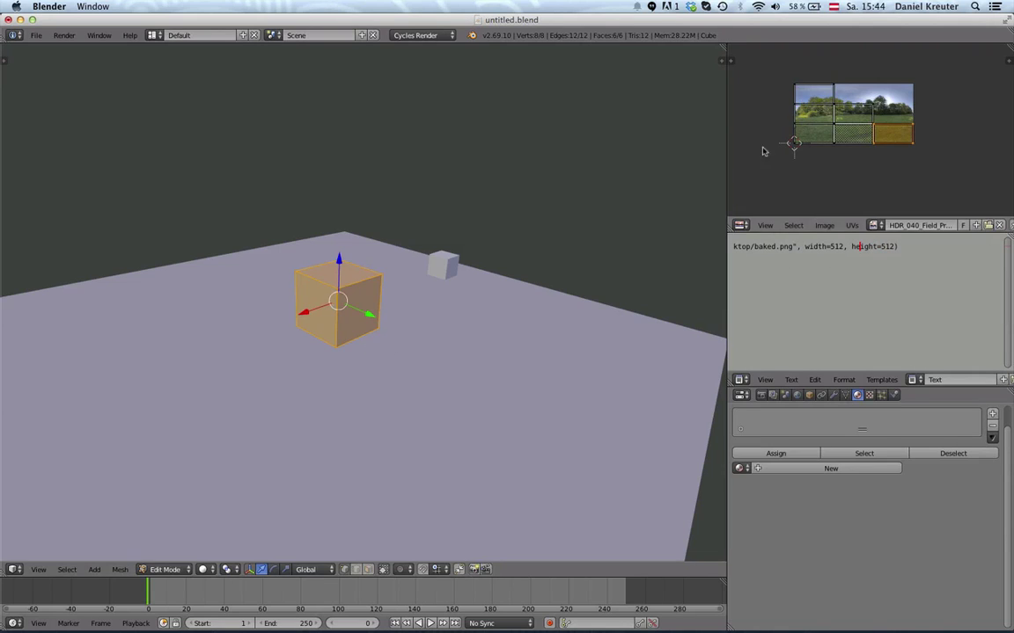
pyautogui.press('Tab')
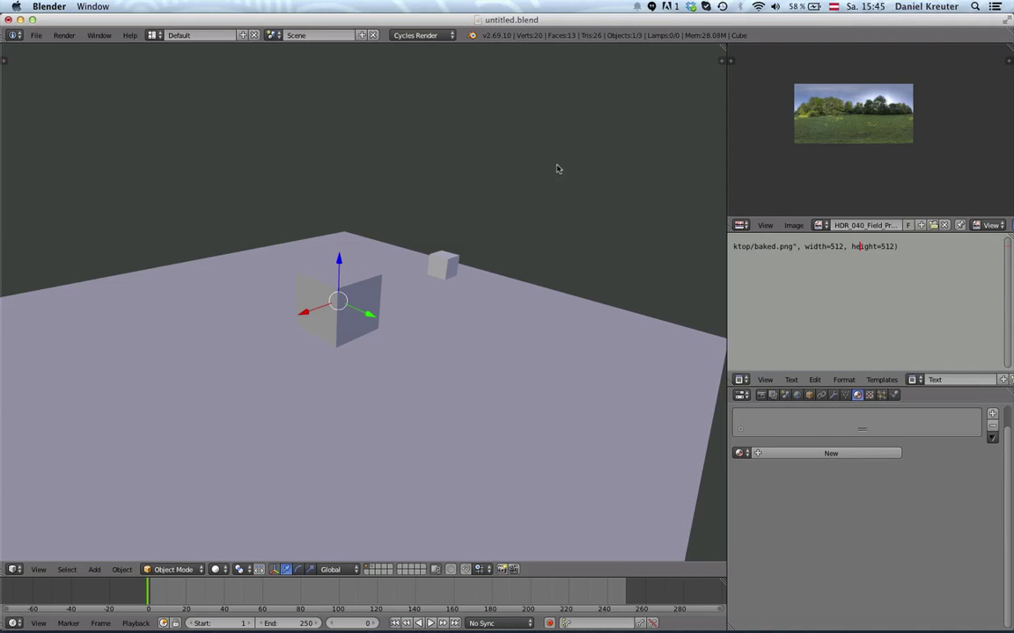
pyautogui.scroll(3, 423, 185)
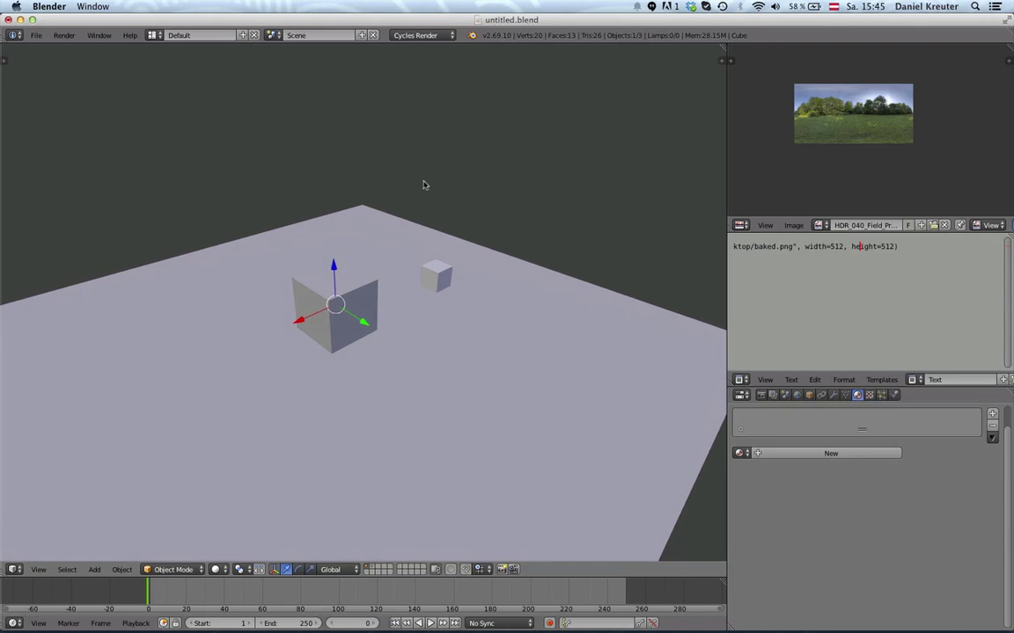
pyautogui.scroll(5, 420, 188)
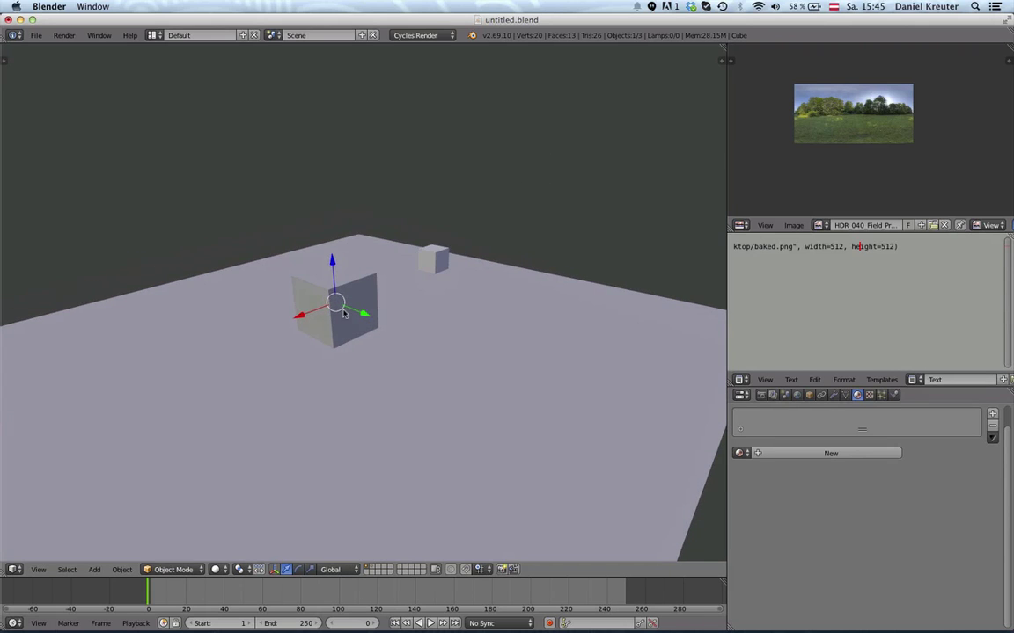
pyautogui.press('a')
pyautogui.scroll(3, 377, 329)
pyautogui.hscroll(-1, 377, 329)
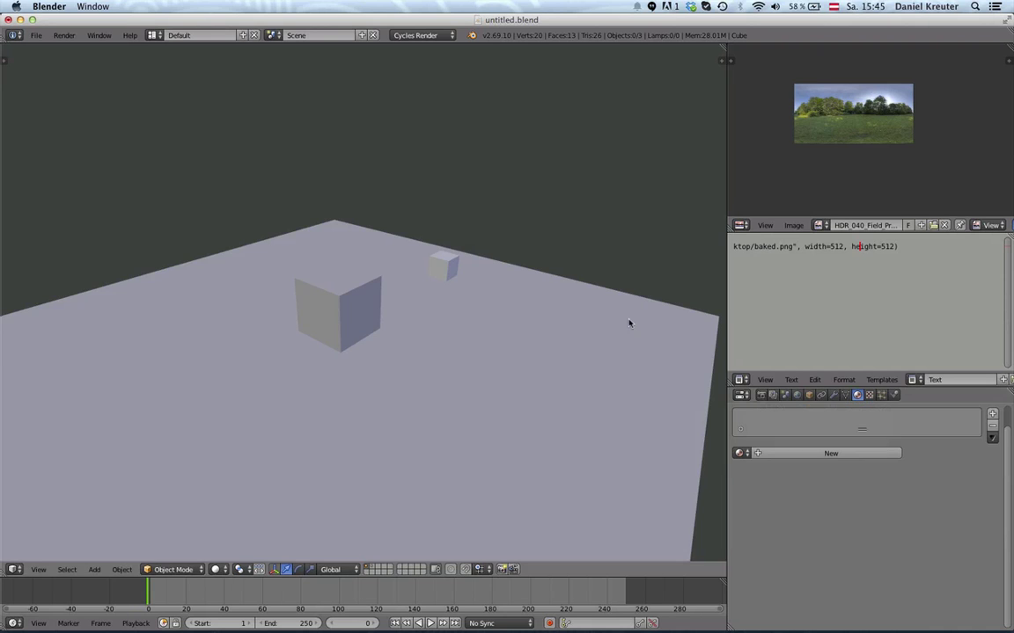
# Preview baked.png from the desktop, inspect it over the Blender scene and close the preview.
pyautogui.hotkey('ctrl', 'Left')
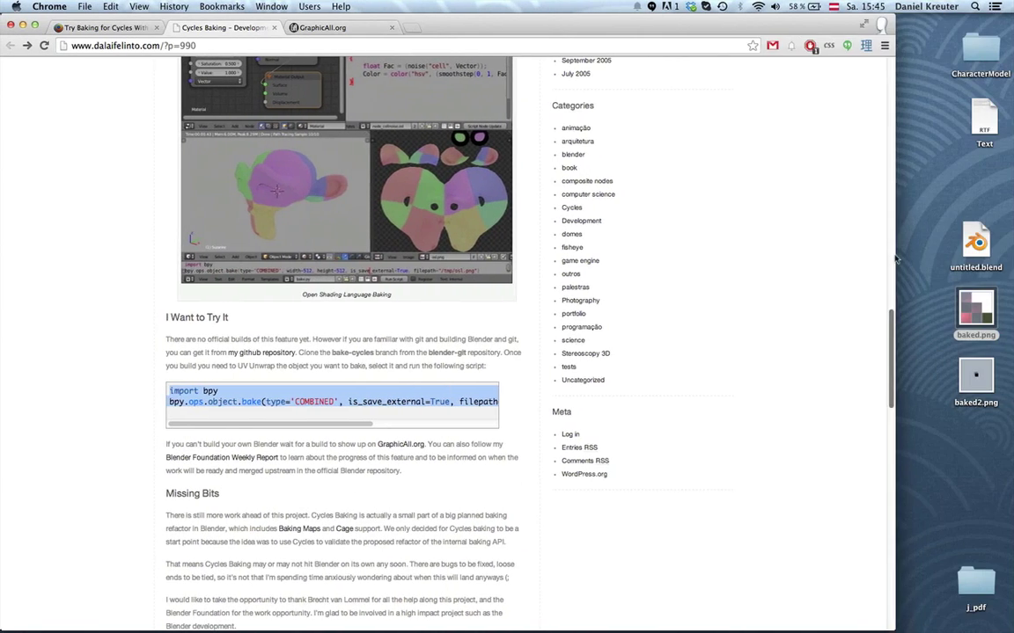
pyautogui.click(964, 306)
pyautogui.press('space')
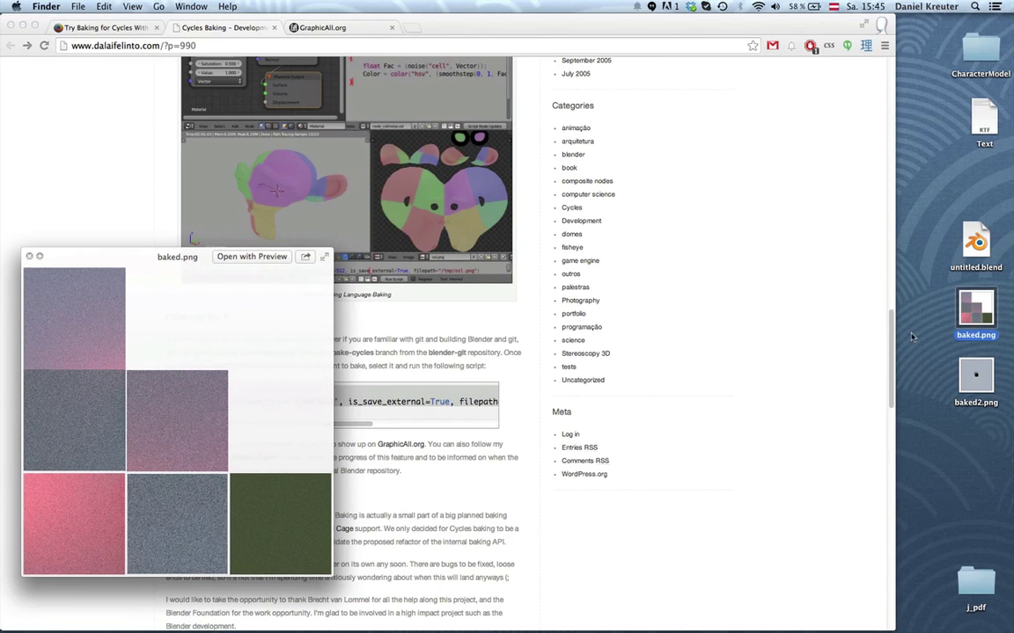
pyautogui.moveTo(176, 257); pyautogui.dragTo(431, 208)
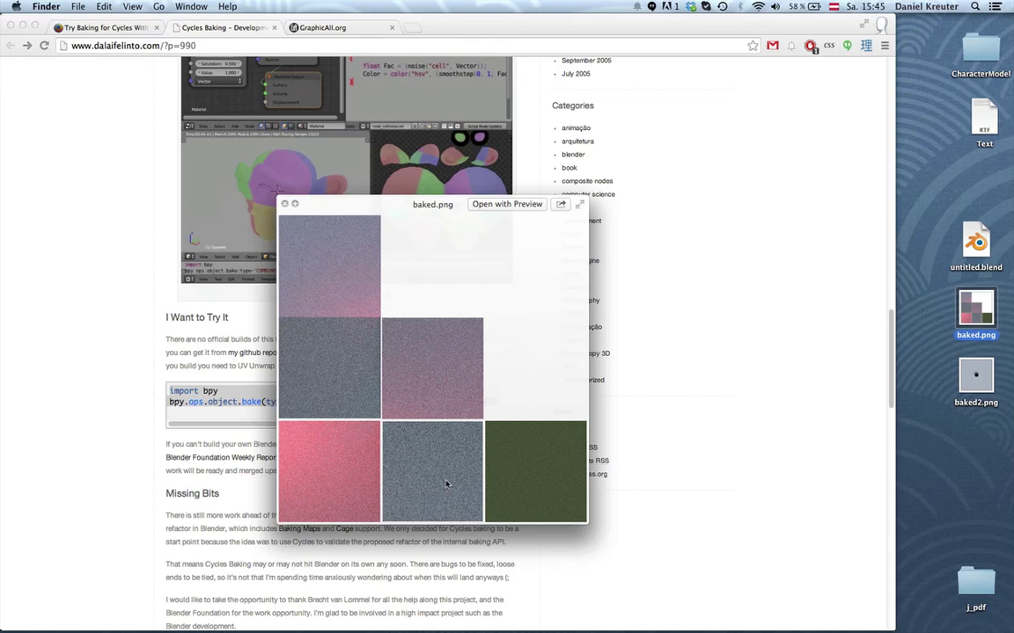
pyautogui.hotkey('ctrl', 'Right')
pyautogui.press('space')
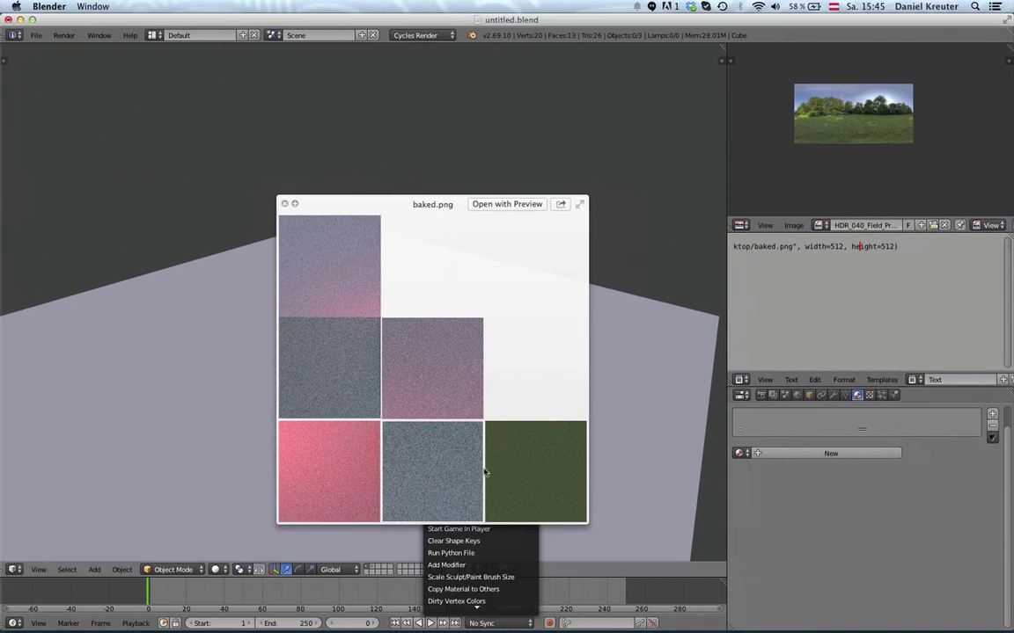
pyautogui.click(438, 221)
pyautogui.press('space')
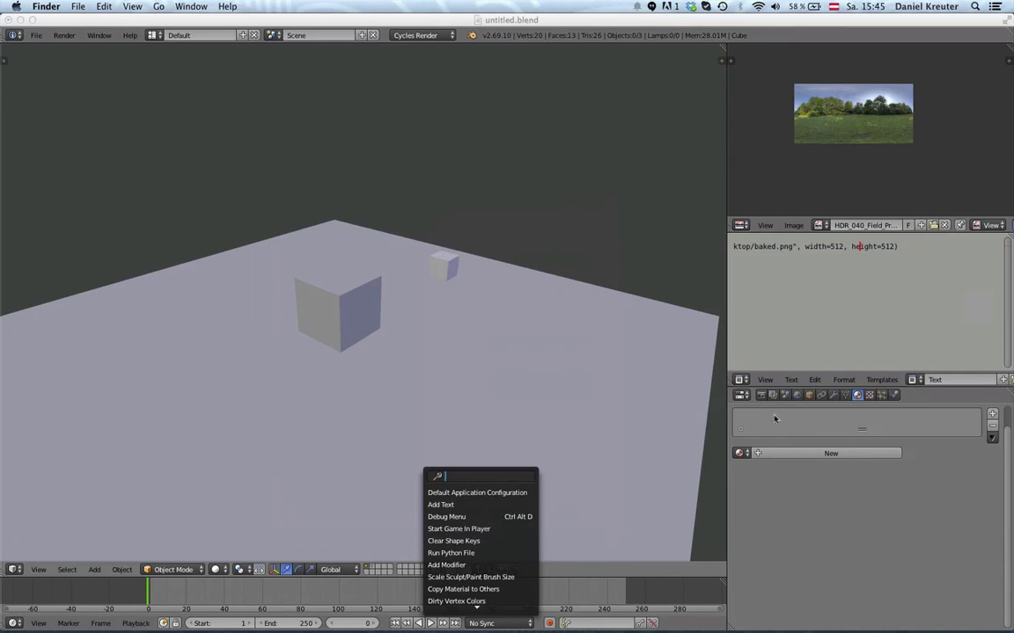
# Set both the render and preview samples in the render sampling settings to 100.
pyautogui.click(762, 396)
pyautogui.click(763, 396)
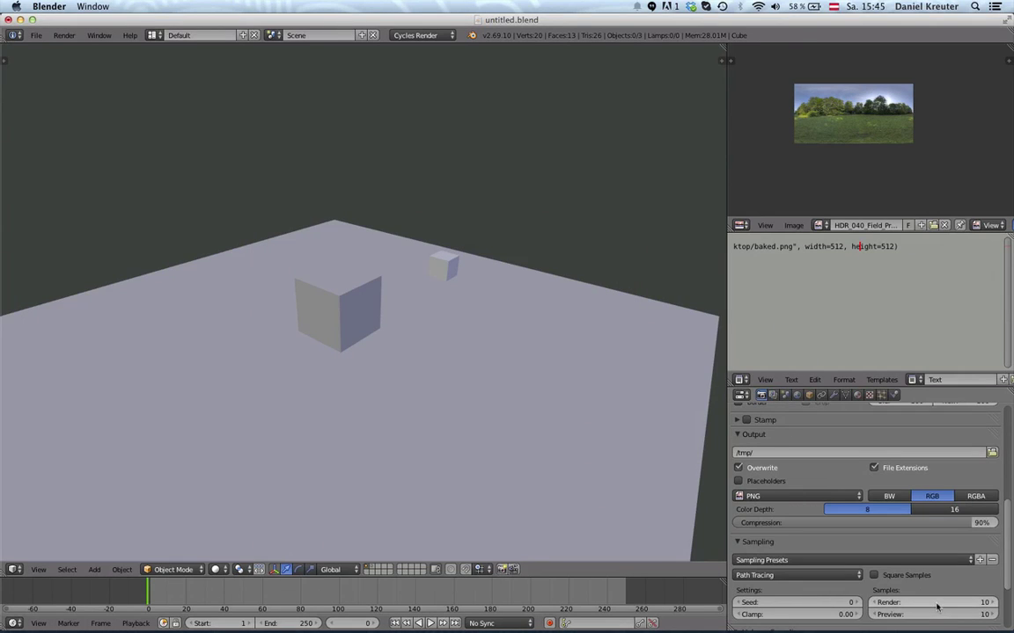
pyautogui.press('Tab')
pyautogui.write('100')
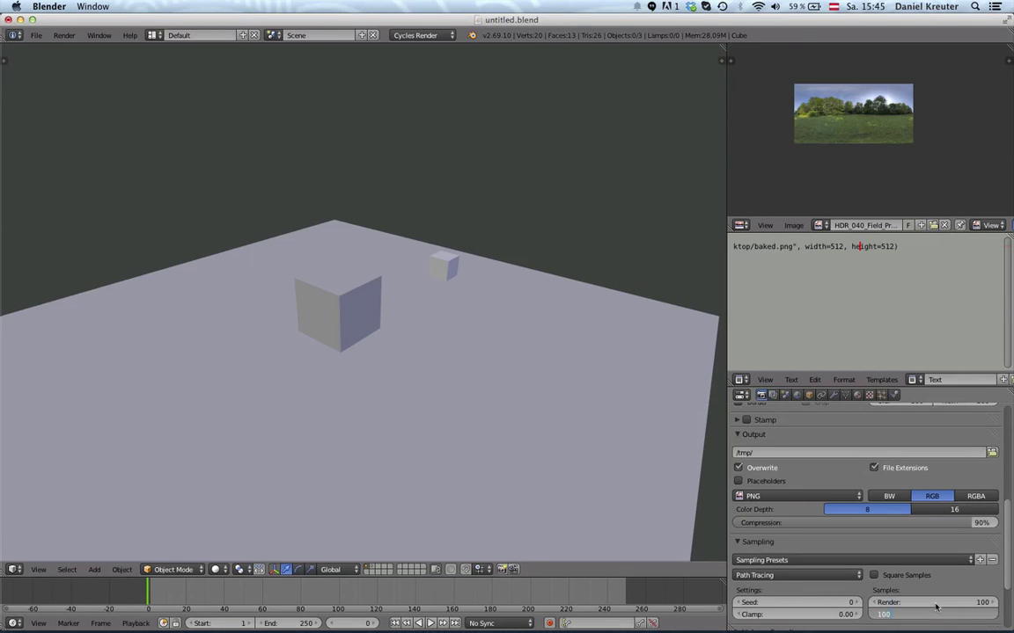
pyautogui.press('Return')
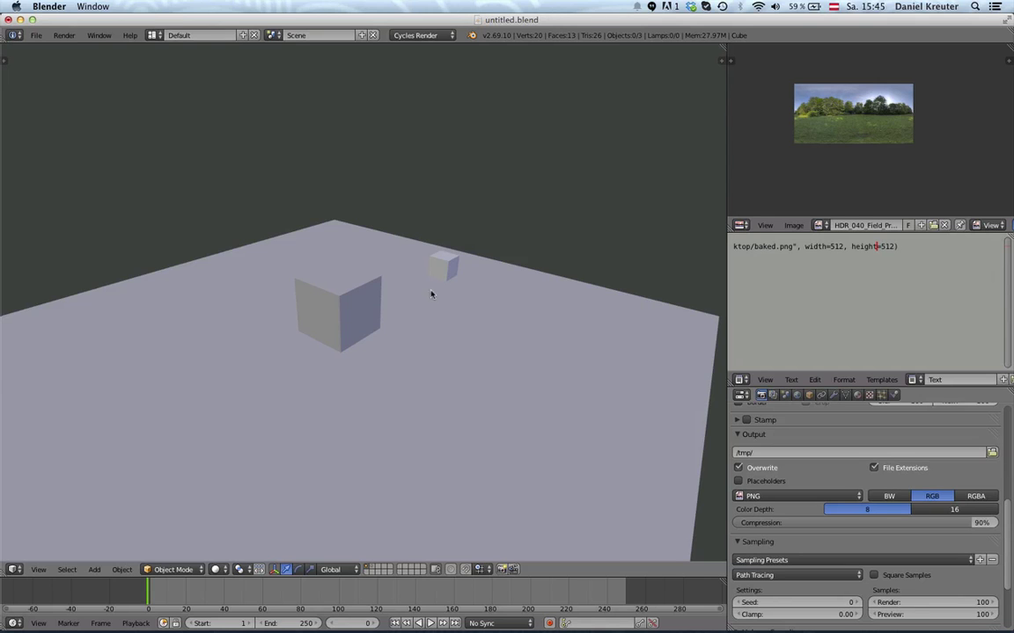
# Take another quick look at baked.png on the desktop and return to Blender.
pyautogui.hotkey('ctrl', 'Left')
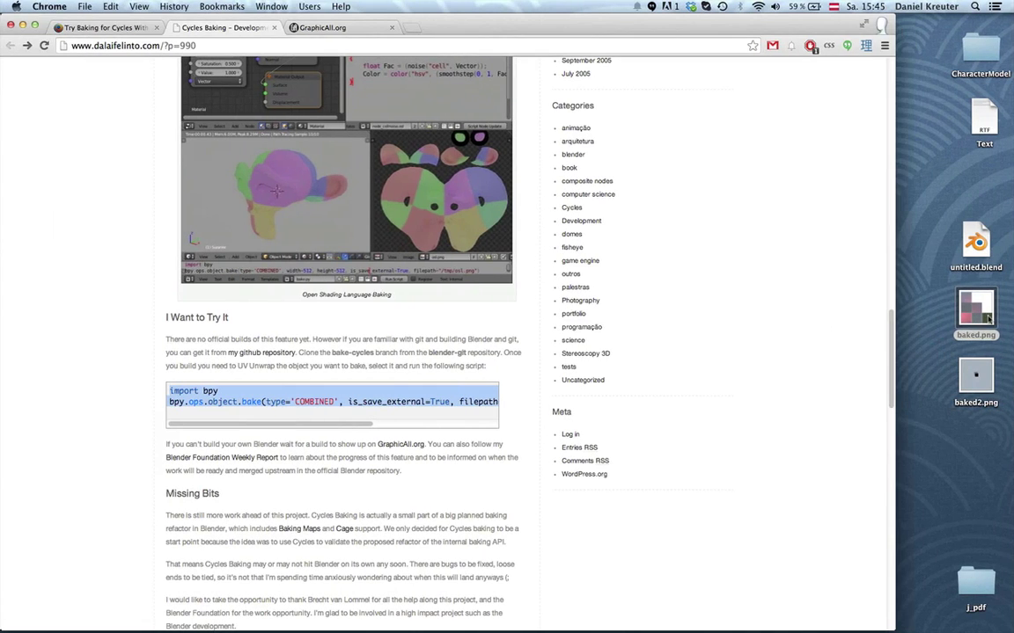
pyautogui.click(986, 315)
pyautogui.press('space')
pyautogui.press('space')
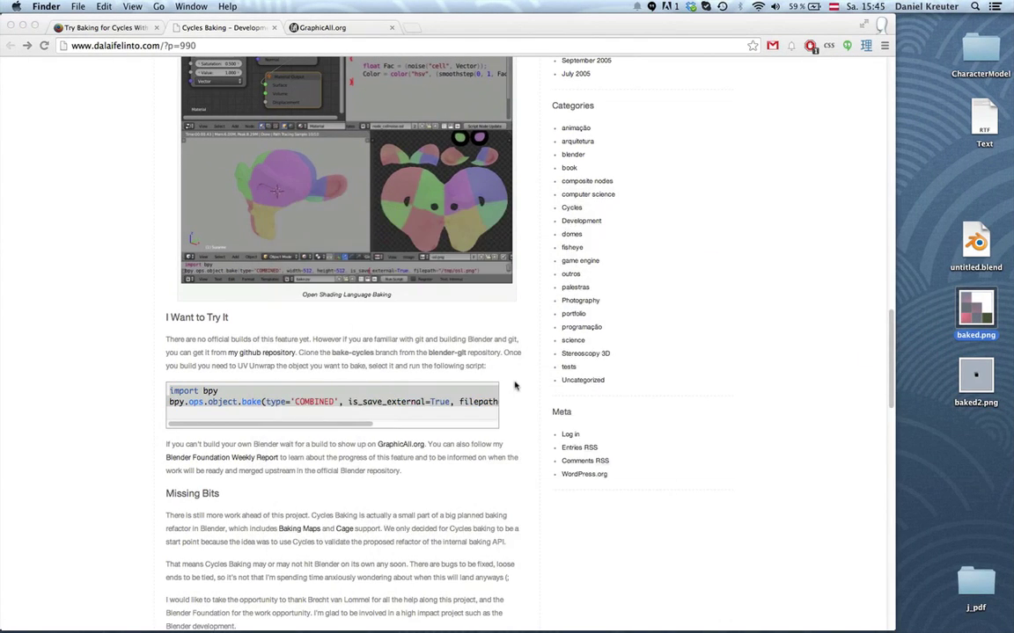
pyautogui.press('super+Tab')
pyautogui.press('space')
pyautogui.press('Escape')
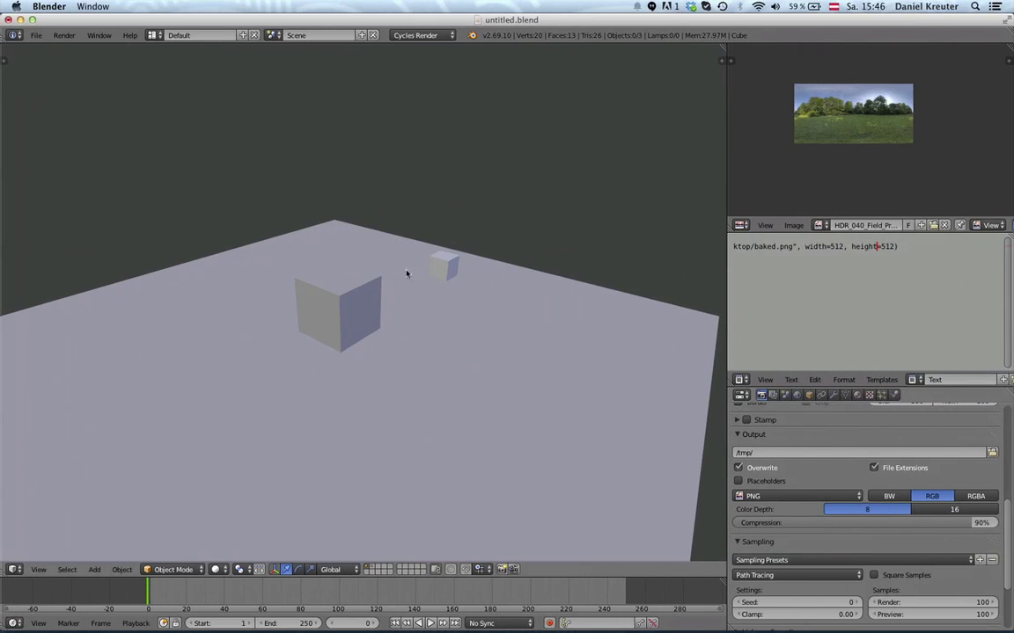
# Put the plane in Edit Mode and show the grid, axes and selection outlines in the 3D view.
pyautogui.press('z')
pyautogui.press('z')
pyautogui.moveTo(384, 301); pyautogui.dragTo(369, 318, button='middle')
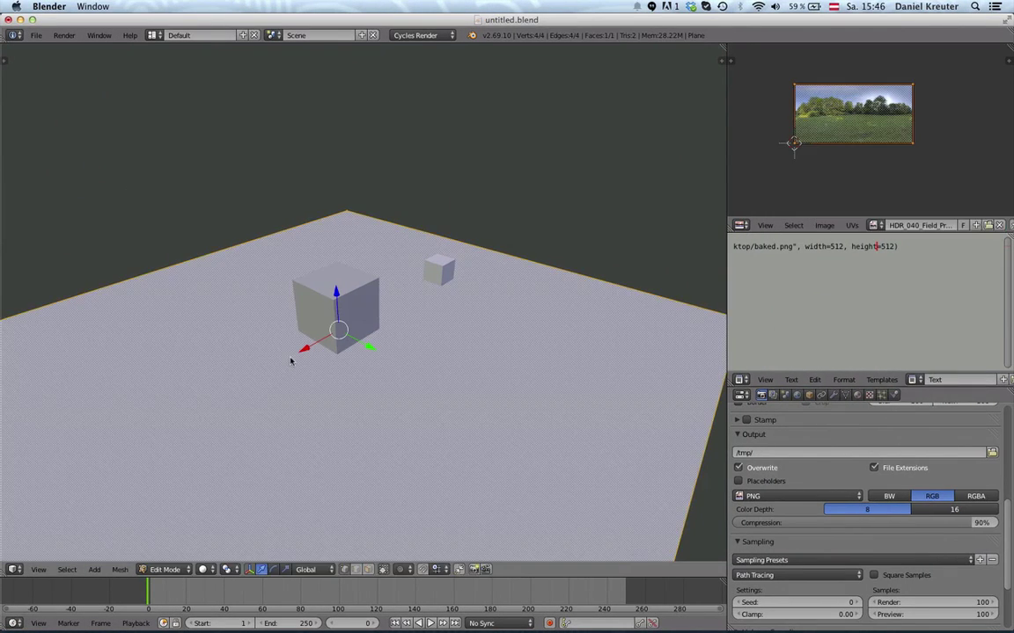
pyautogui.press('n')
pyautogui.click(650, 217)
pyautogui.press('n')
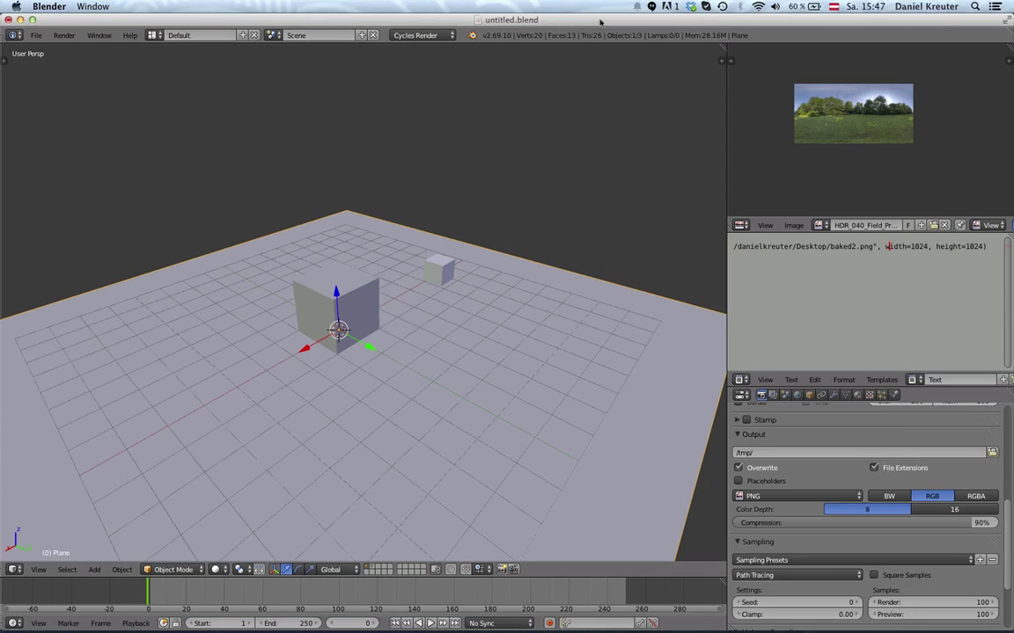
# Change the render engine from Cycles Render to Blender Render.
pyautogui.moveTo(463, 163); pyautogui.dragTo(348, 327, button='middle')
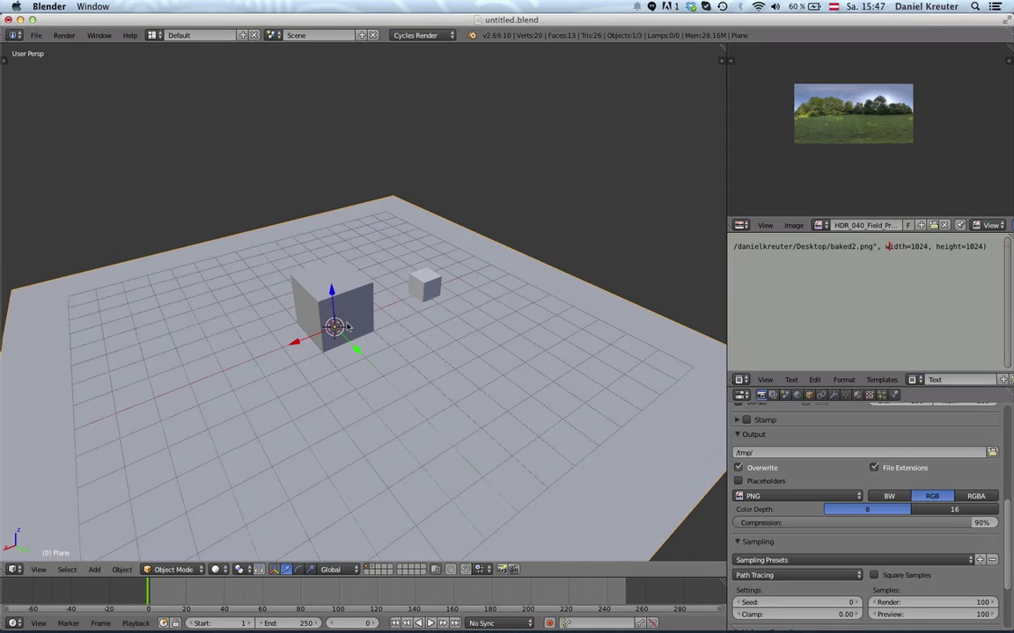
pyautogui.moveTo(294, 303); pyautogui.dragTo(352, 281, button='middle')
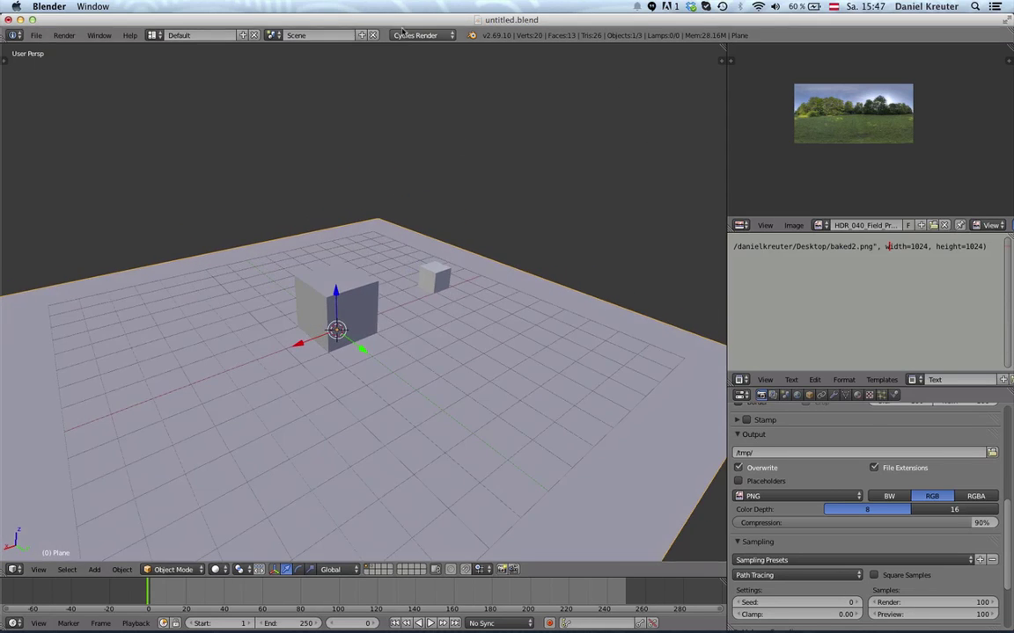
pyautogui.click(406, 36)
pyautogui.click(406, 51)
# Put the larger cube in Edit Mode and open baked.png as the image for its UV layout.
pyautogui.rightClick(361, 287)
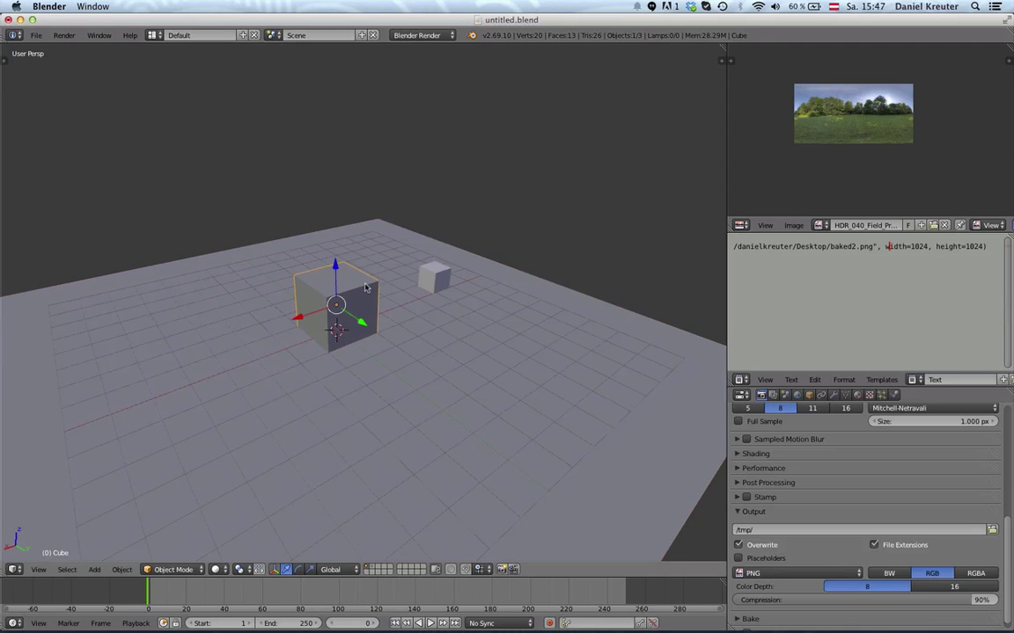
pyautogui.press('Tab')
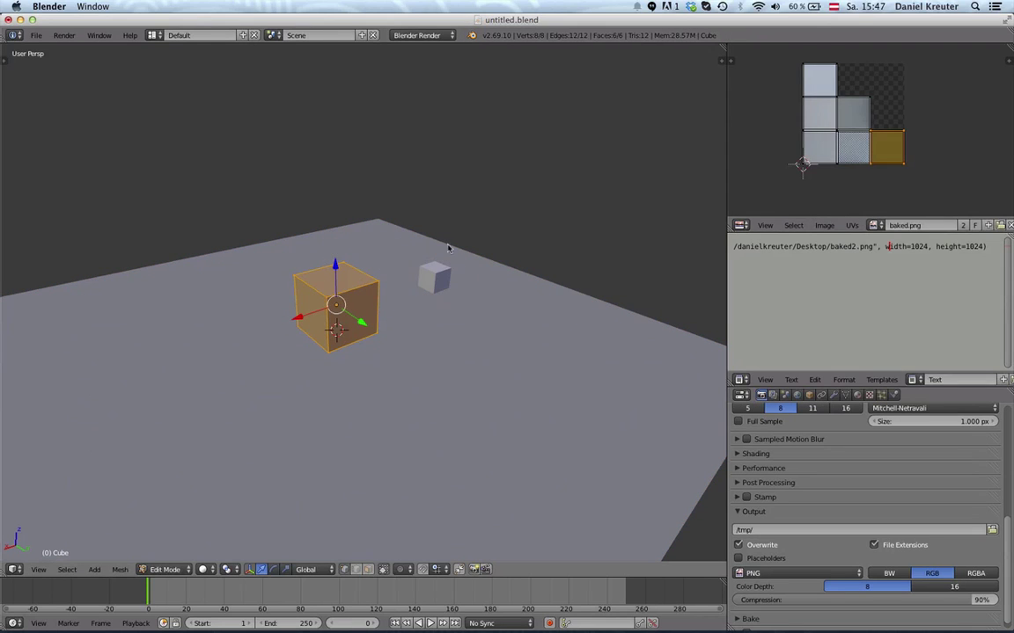
pyautogui.click(824, 225)
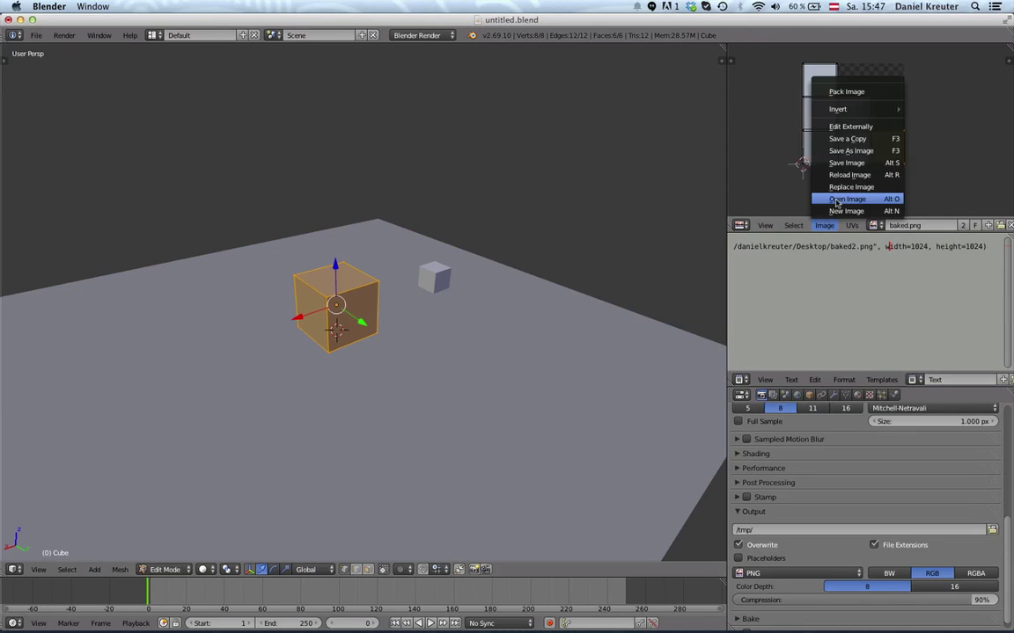
pyautogui.click(836, 198)
pyautogui.doubleClick(190, 217)
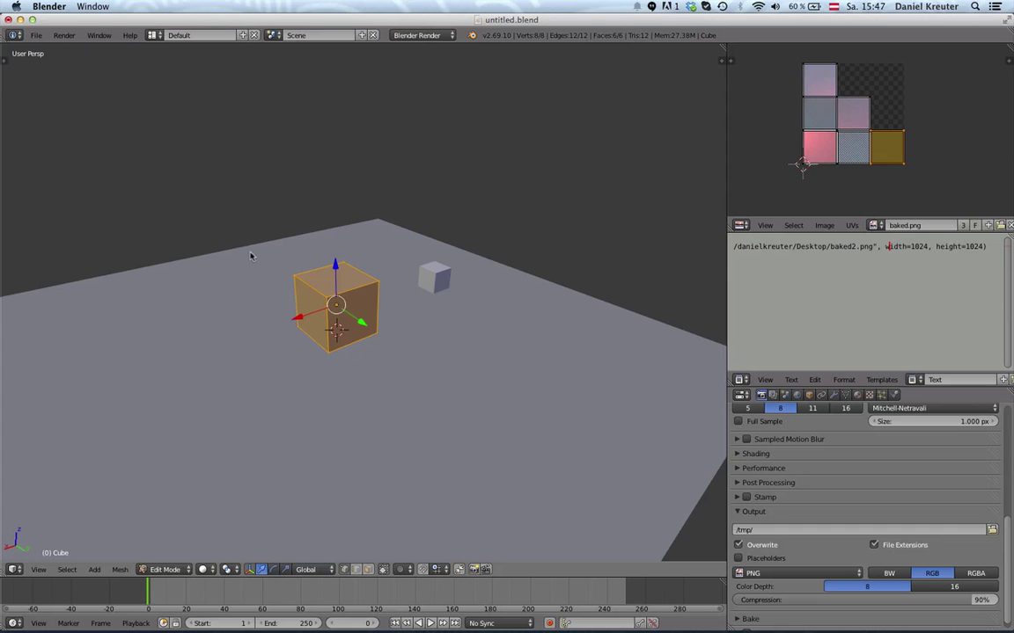
# Reload baked2.png for the plane's UV layout in Edit Mode, and return the plane to Object Mode.
pyautogui.press('Tab')
pyautogui.rightClick(431, 353)
pyautogui.press('Tab')
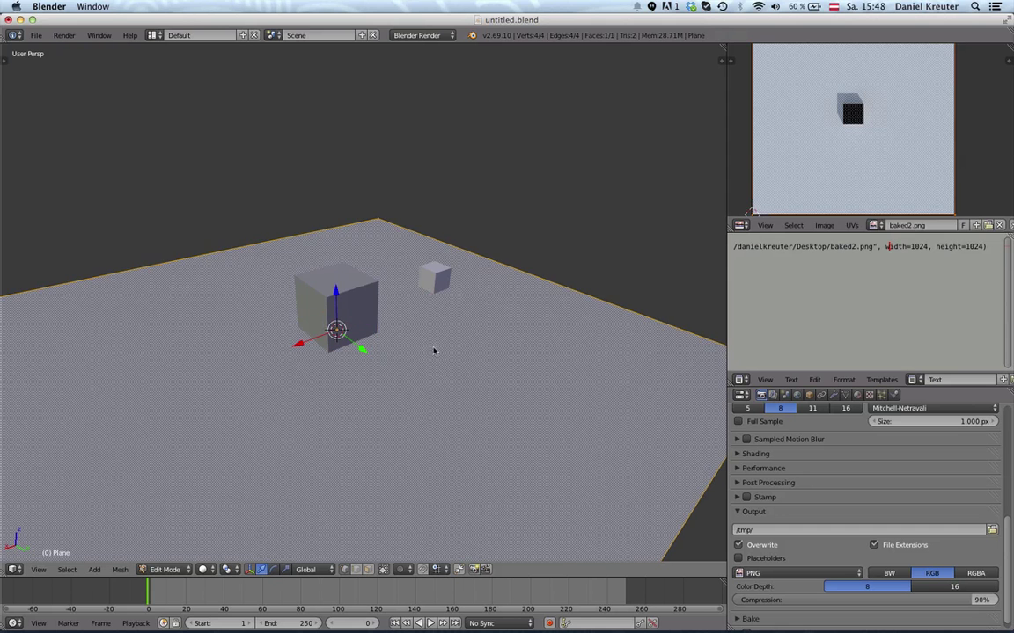
pyautogui.click(823, 225)
pyautogui.click(832, 195)
pyautogui.doubleClick(201, 229)
pyautogui.press('Tab')
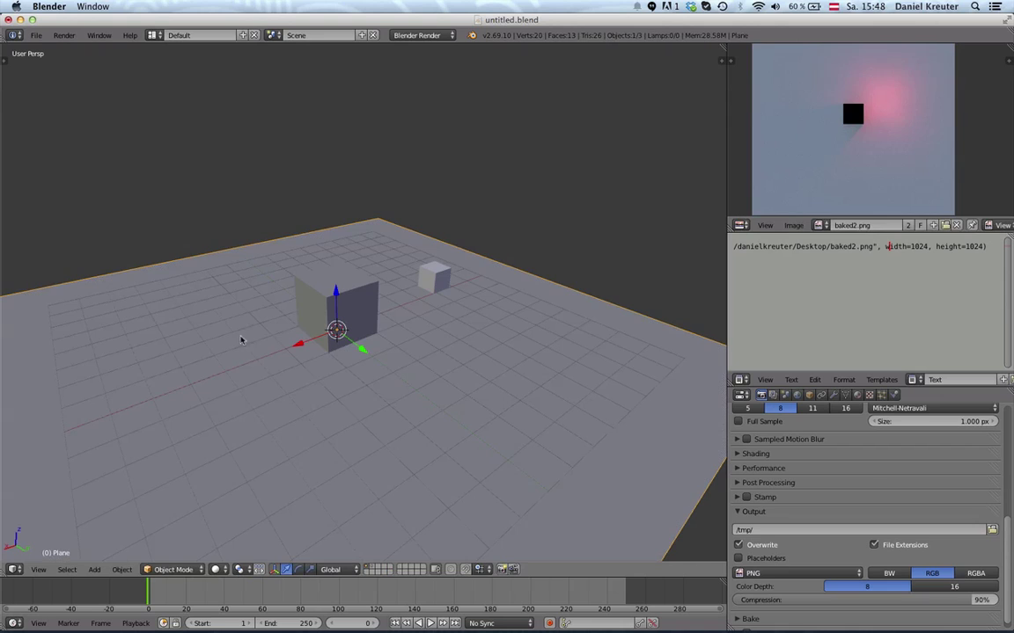
# Switch the 3D view to textured shading and deselect all objects.
pyautogui.click(219, 570)
pyautogui.moveTo(219, 568)
pyautogui.click(237, 515)
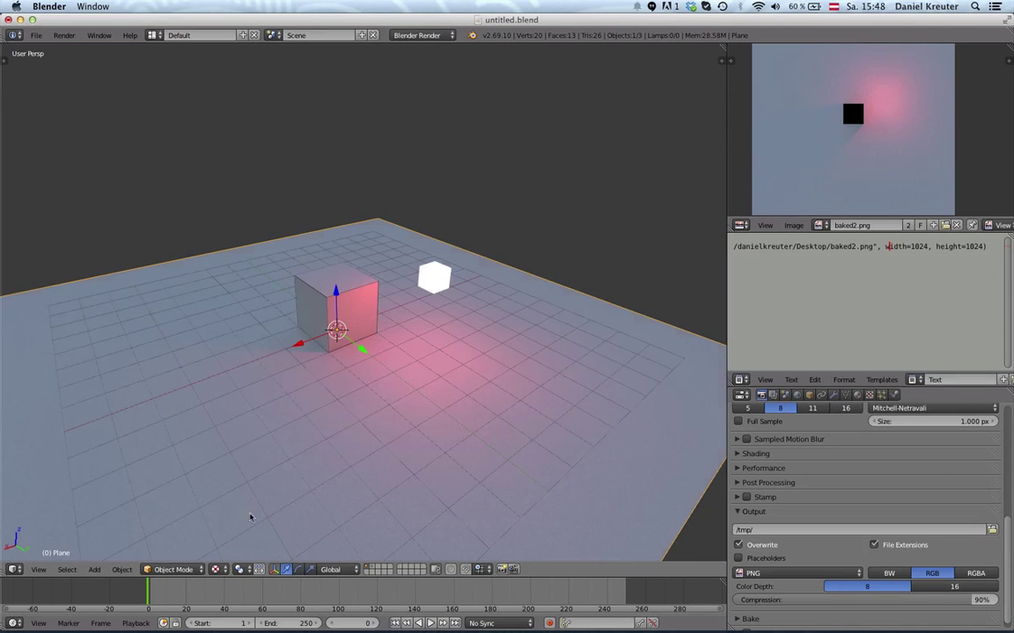
pyautogui.moveTo(251, 515)
pyautogui.mouseDown(button='middle')
pyautogui.moveTo(321, 466)
pyautogui.moveTo(528, 430)
pyautogui.moveTo(445, 445)
pyautogui.moveTo(369, 403)
pyautogui.mouseUp(button='middle')
pyautogui.press('a')
# Turn on Only Render for the 3D view and unhide the environment surrounding the plane.
pyautogui.scroll(5, 368, 403)
pyautogui.press('n')
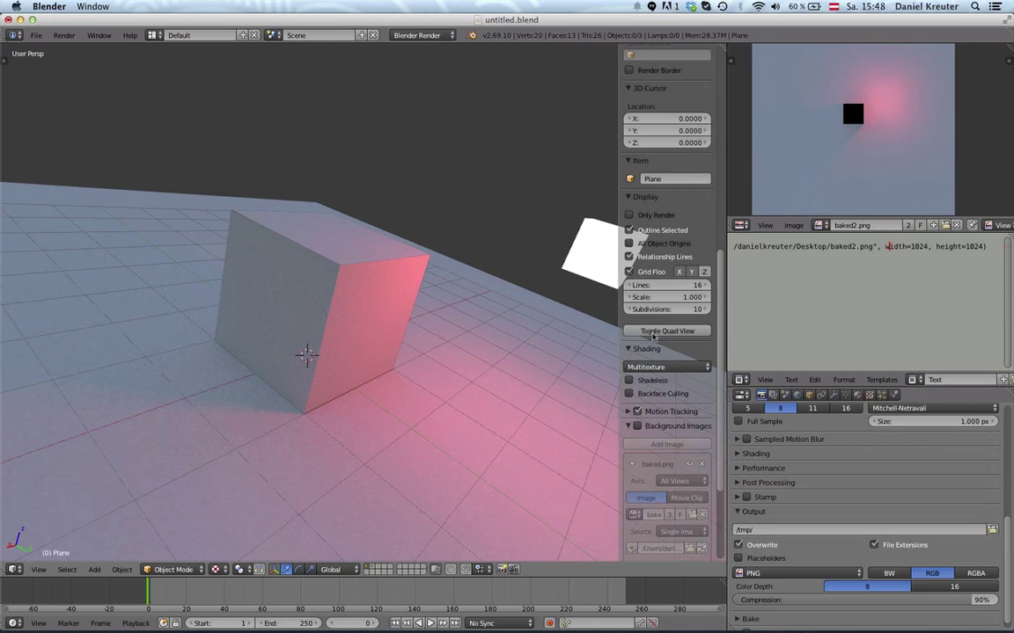
pyautogui.click(658, 214)
pyautogui.scroll(-5, 345, 391)
pyautogui.press('n')
pyautogui.moveTo(345, 392); pyautogui.dragTo(470, 366, button='middle')
pyautogui.scroll(-2, 345, 469)
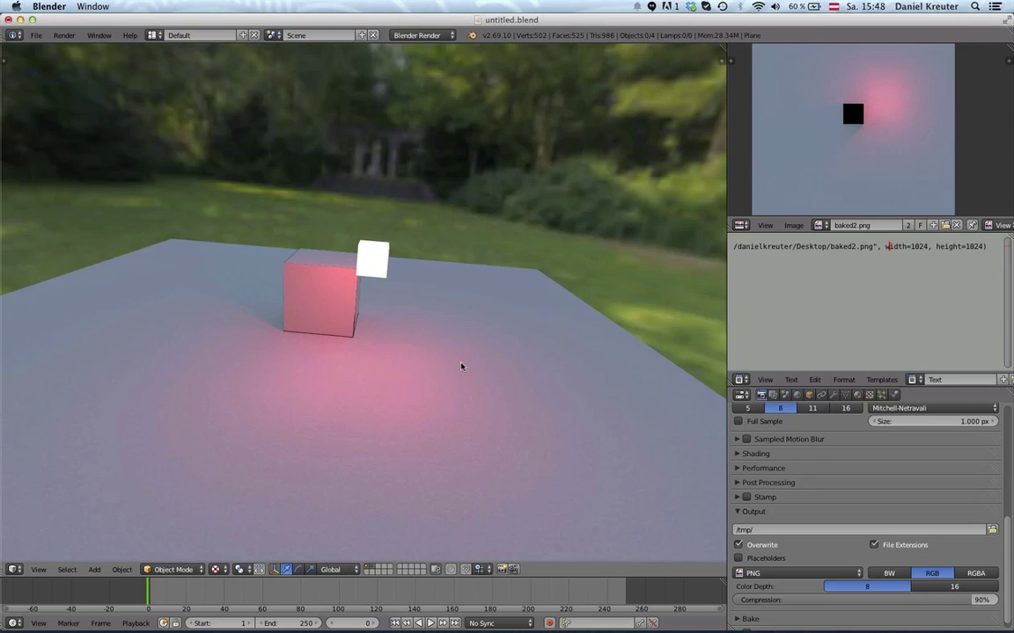
# Select the larger cube, check the dark seam along its vertical corner, and put it in Edit Mode.
pyautogui.moveTo(462, 367); pyautogui.dragTo(345, 296, button='middle')
pyautogui.rightClick(345, 297)
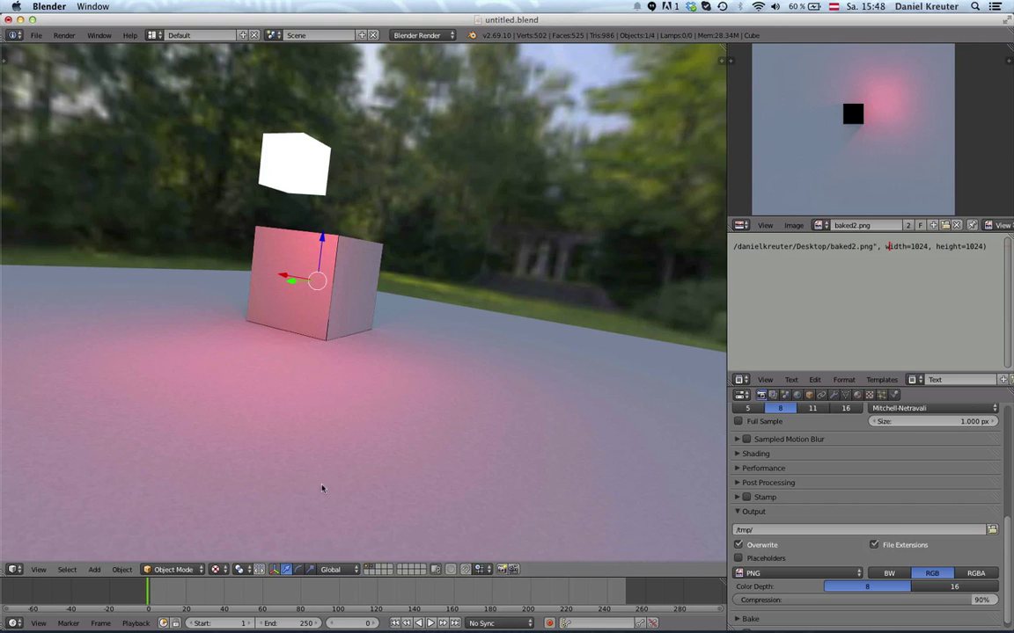
pyautogui.moveTo(330, 425); pyautogui.dragTo(403, 421, button='middle')
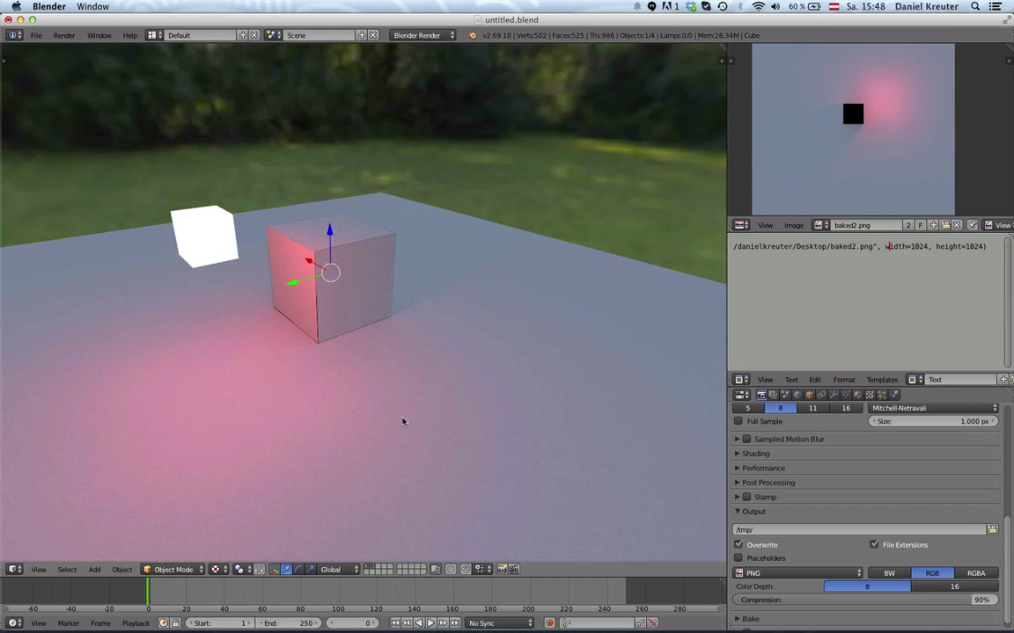
pyautogui.scroll(10, 403, 422)
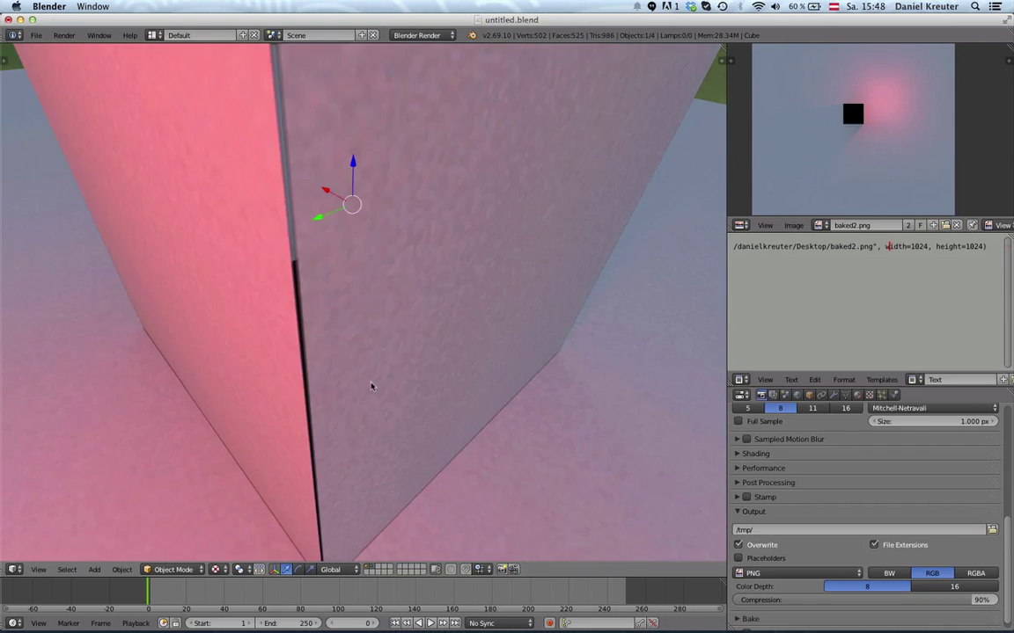
pyautogui.moveTo(371, 386); pyautogui.dragTo(376, 419, button='middle')
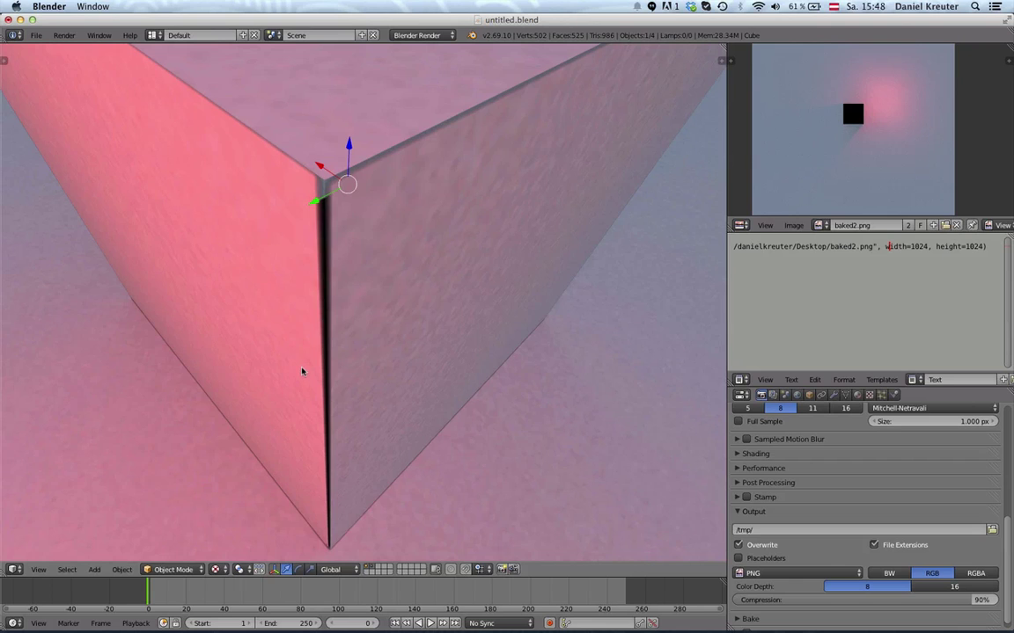
pyautogui.press('Tab')
pyautogui.scroll(-1, 310, 364)
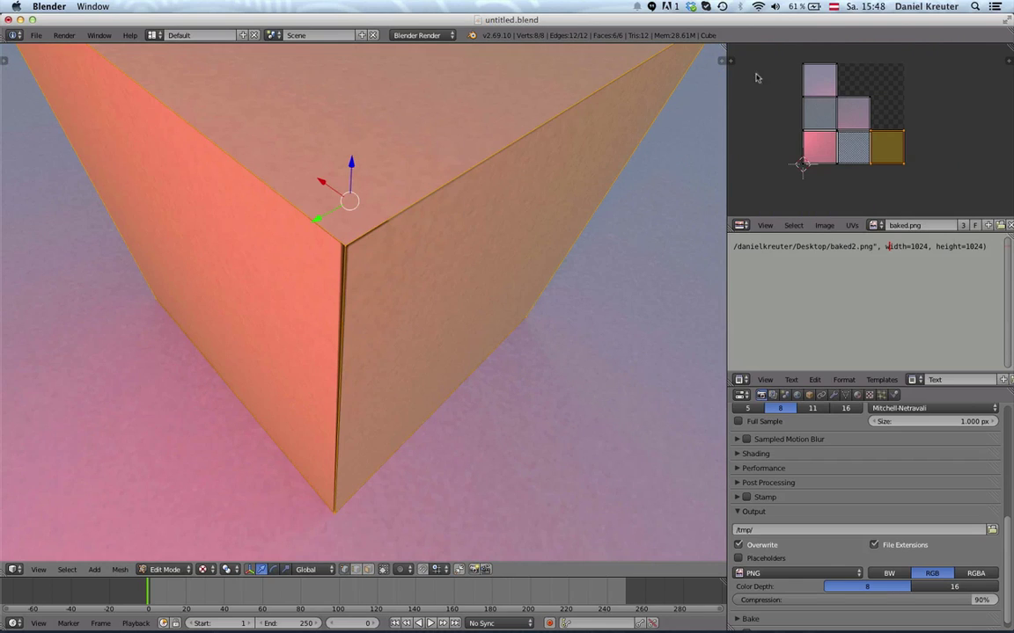
# Bring the outer edges of the selected UV face slightly inward so they lie within the baked pixels.
pyautogui.scroll(5, 755, 78)
pyautogui.scroll(3, 867, 140)
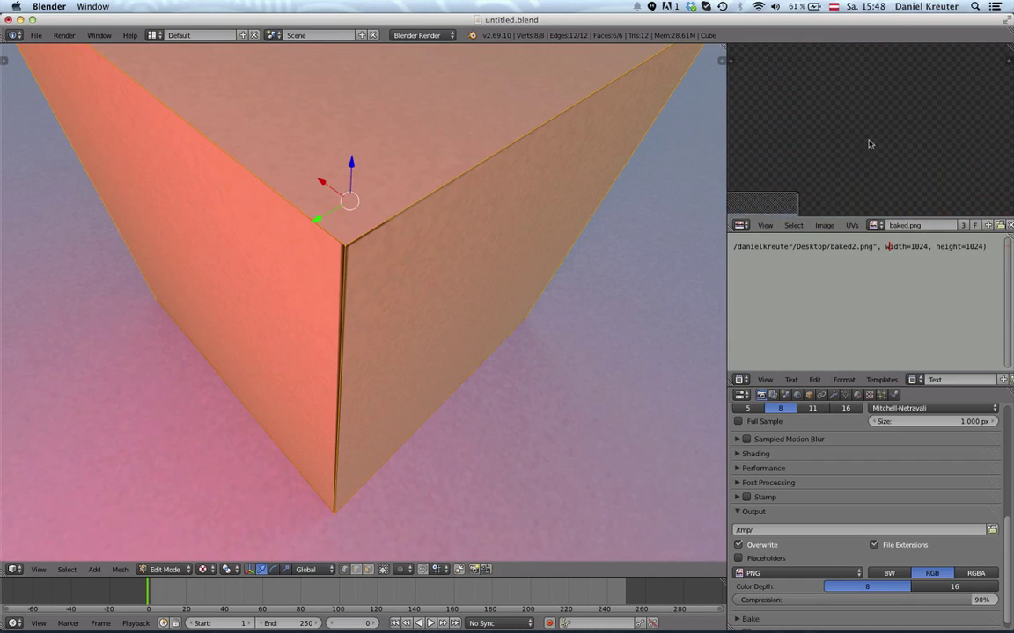
pyautogui.moveTo(869, 144); pyautogui.dragTo(873, 101, button='middle')
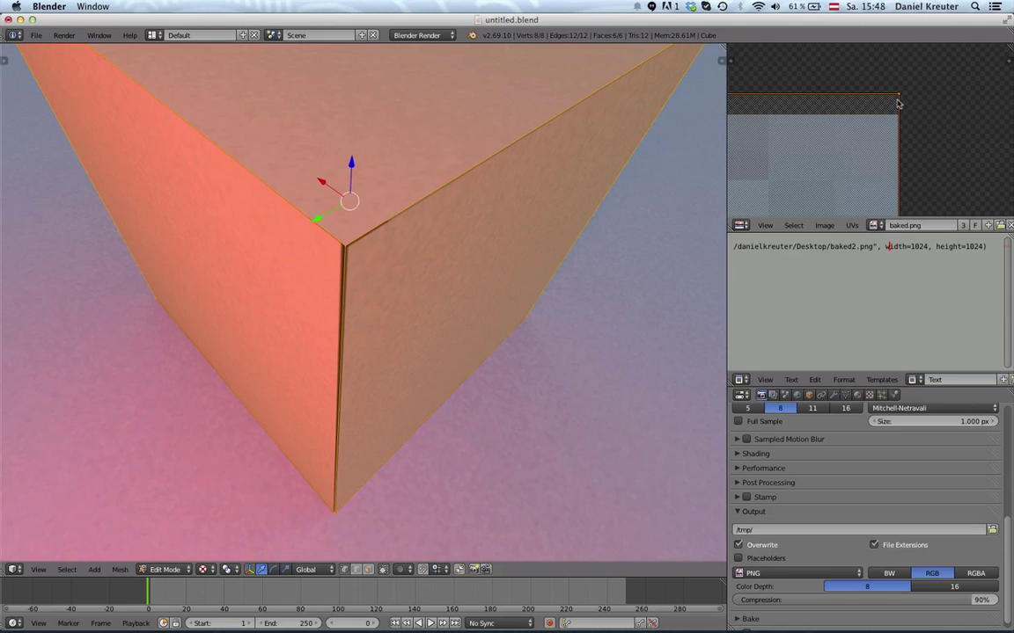
pyautogui.scroll(-3, 897, 99)
pyautogui.moveTo(445, 288); pyautogui.dragTo(451, 267, button='middle')
pyautogui.scroll(3, 451, 266)
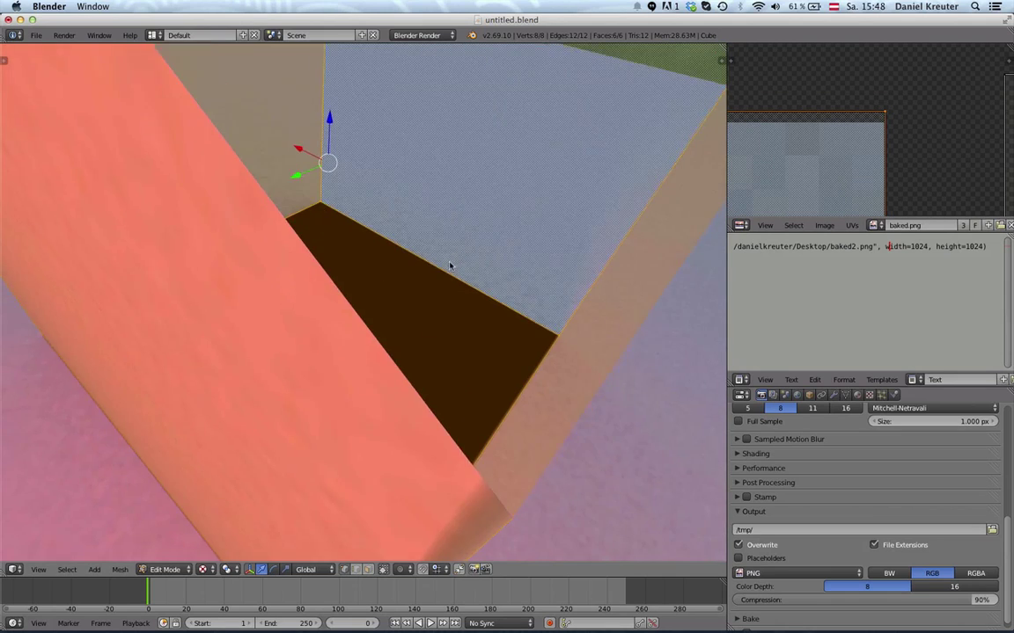
pyautogui.scroll(-1, 450, 265)
pyautogui.press('g')
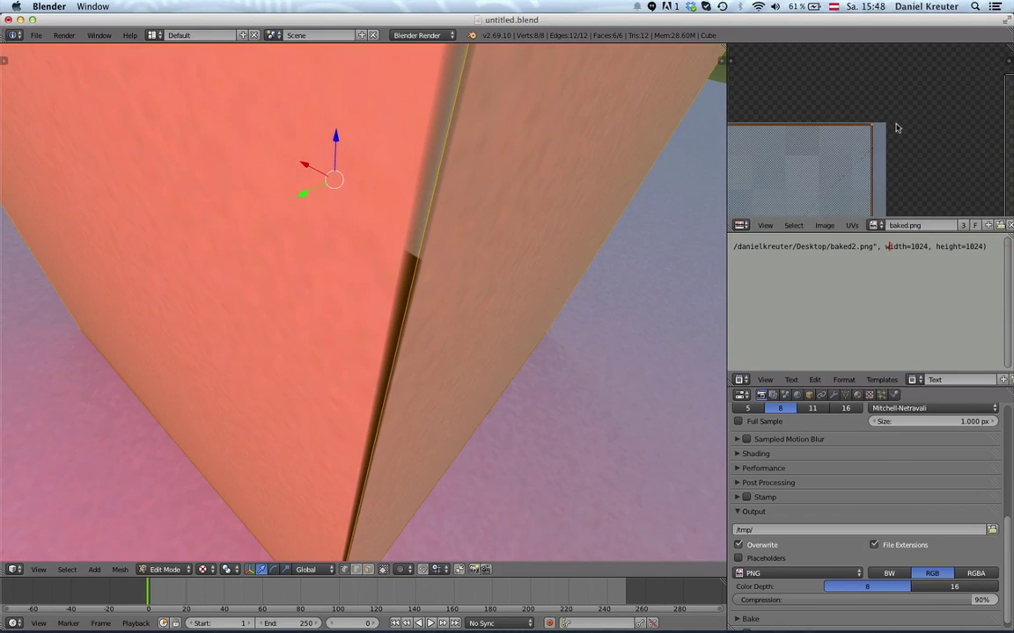
pyautogui.click(904, 136)
# Select more of the cube's UV faces and scale each down slightly to fit inside its baked square.
pyautogui.scroll(-6, 923, 143)
pyautogui.moveTo(931, 145); pyautogui.dragTo(840, 183, button='middle')
pyautogui.rightClick(754, 128)
pyautogui.scroll(3, 754, 129)
pyautogui.press('s')
pyautogui.click(826, 164)
pyautogui.scroll(-5, 826, 164)
pyautogui.scroll(2, 917, 183)
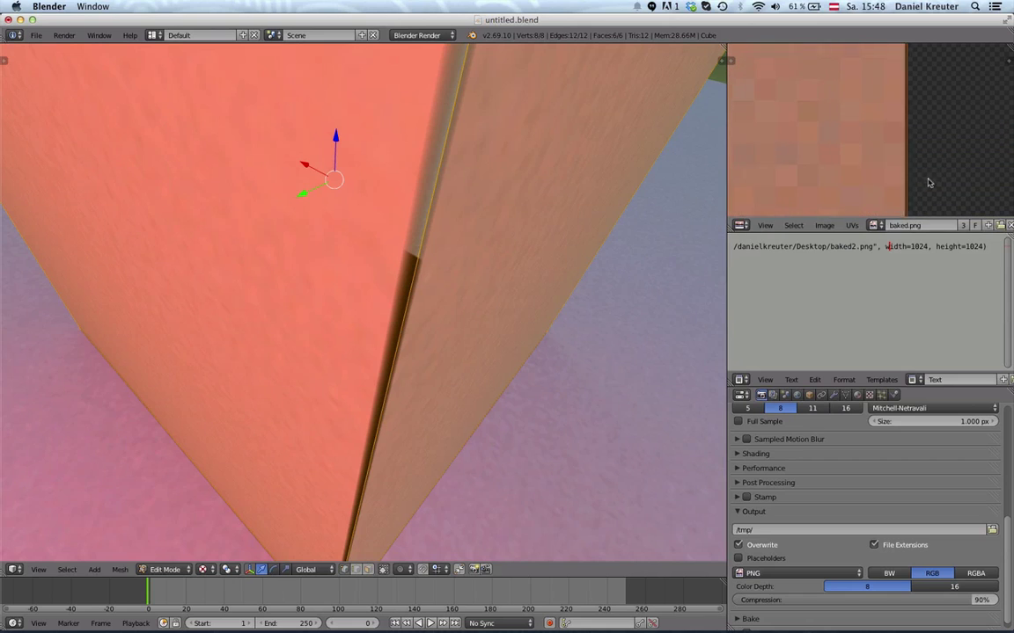
pyautogui.press('s')
pyautogui.click(896, 150)
# Scale the cube's pink UV face to about 0.988, return to Object Mode and deselect everything.
pyautogui.scroll(-3, 872, 154)
pyautogui.scroll(-4, 695, 166)
pyautogui.scroll(-1, 767, 166)
pyautogui.moveTo(695, 165); pyautogui.dragTo(723, 162, button='middle')
pyautogui.scroll(-3, 959, 158)
pyautogui.moveTo(959, 159); pyautogui.dragTo(920, 150, button='middle')
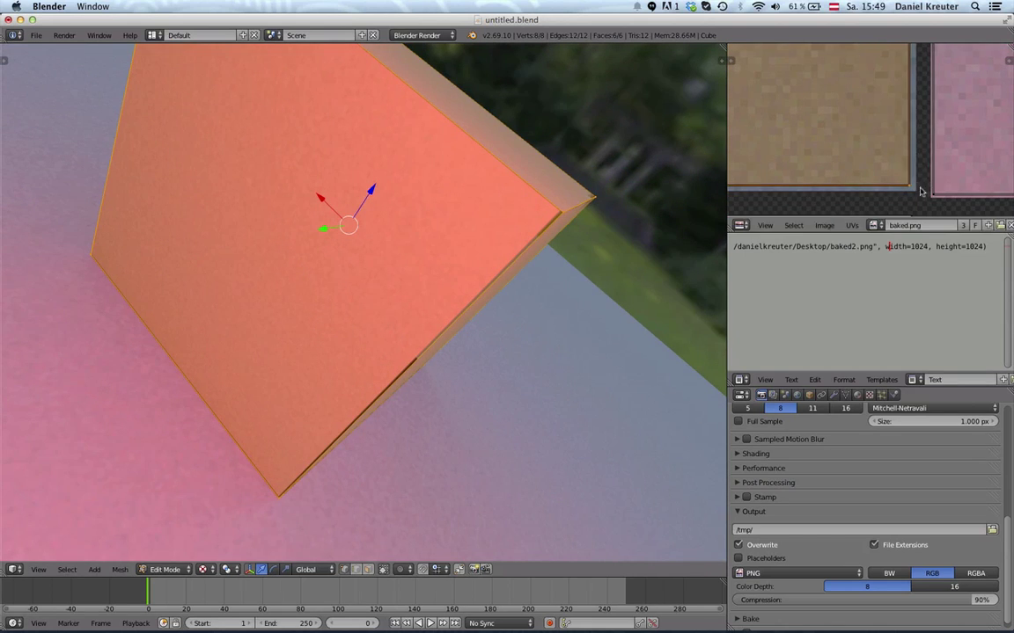
pyautogui.scroll(2, 906, 184)
pyautogui.moveTo(902, 188); pyautogui.dragTo(899, 159, button='middle')
pyautogui.scroll(1, 899, 159)
pyautogui.press('s')
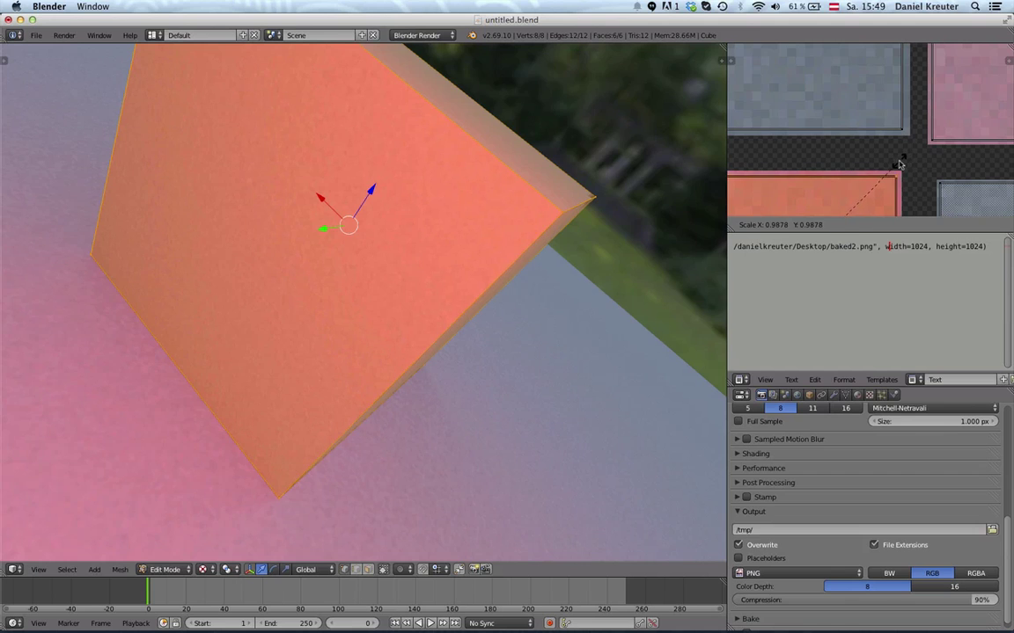
pyautogui.click(900, 165)
pyautogui.press('Tab')
pyautogui.press('a')
# Examine the textured cube and plane from several sides, checking the cube's edges and the baked pink light.
pyautogui.scroll(-3, 457, 365)
pyautogui.moveTo(504, 390); pyautogui.dragTo(373, 353, button='middle')
pyautogui.scroll(-5, 373, 353)
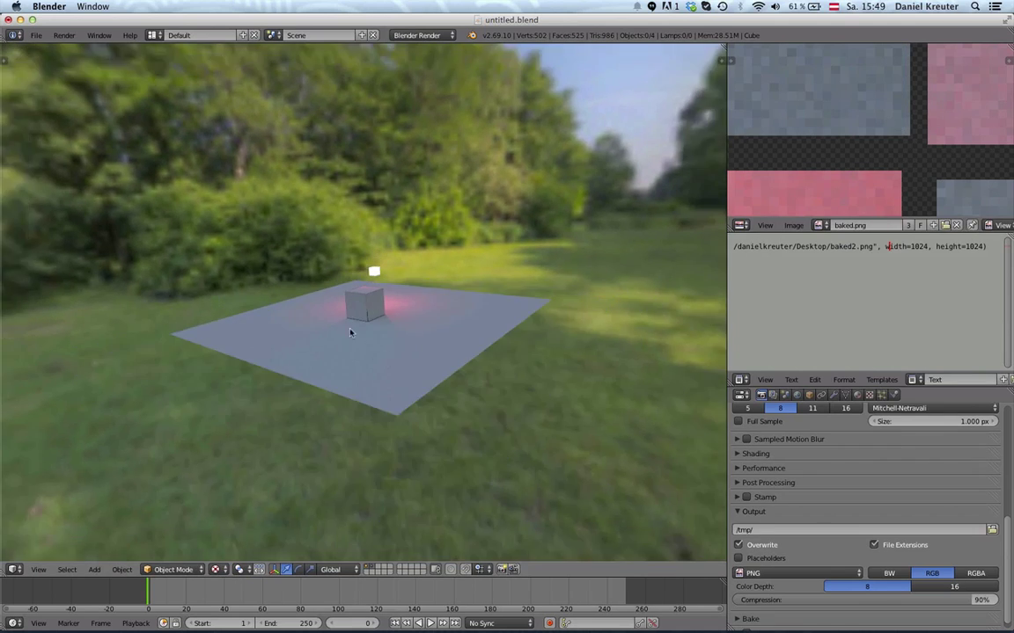
pyautogui.scroll(3, 350, 334)
pyautogui.scroll(-1, 795, 199)
pyautogui.scroll(-5, 795, 199)
pyautogui.scroll(4, 769, 181)
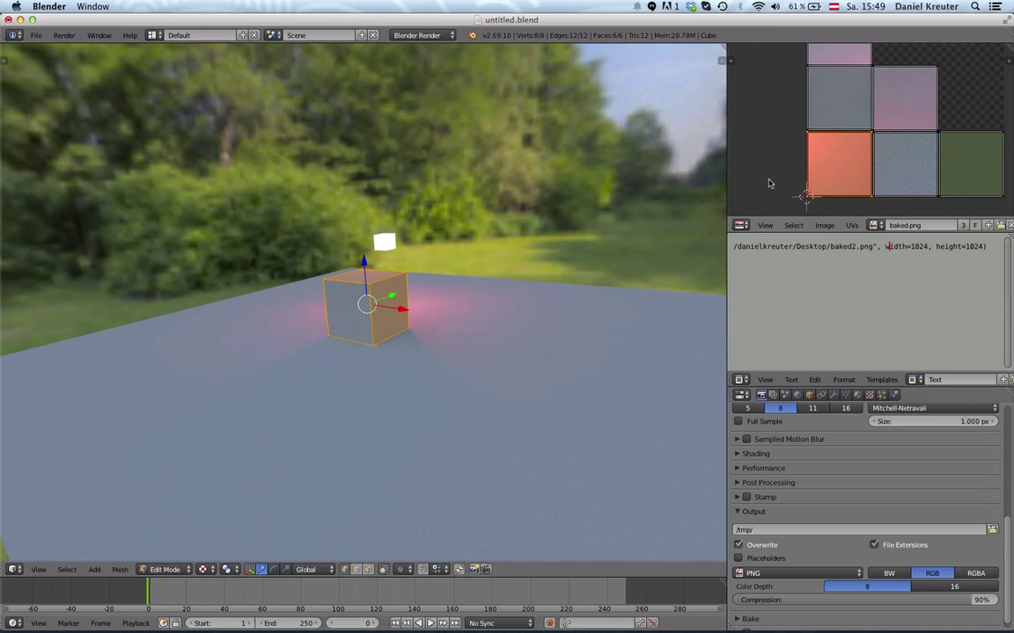
pyautogui.moveTo(511, 321); pyautogui.dragTo(460, 283, button='middle')
pyautogui.moveTo(805, 118); pyautogui.dragTo(793, 128, button='middle')
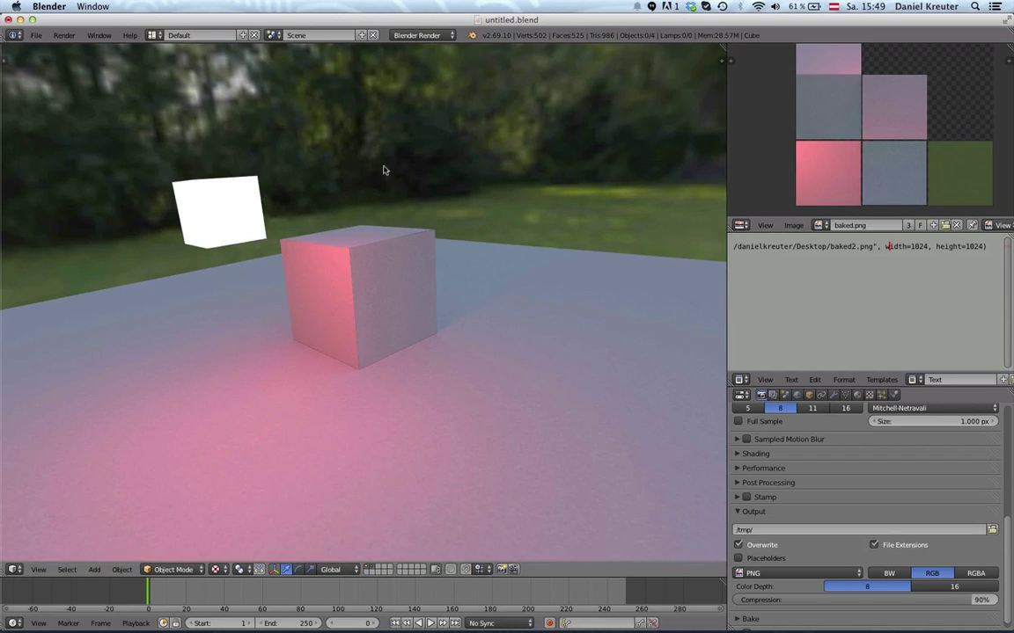
pyautogui.moveTo(385, 165); pyautogui.dragTo(346, 374, button='middle')
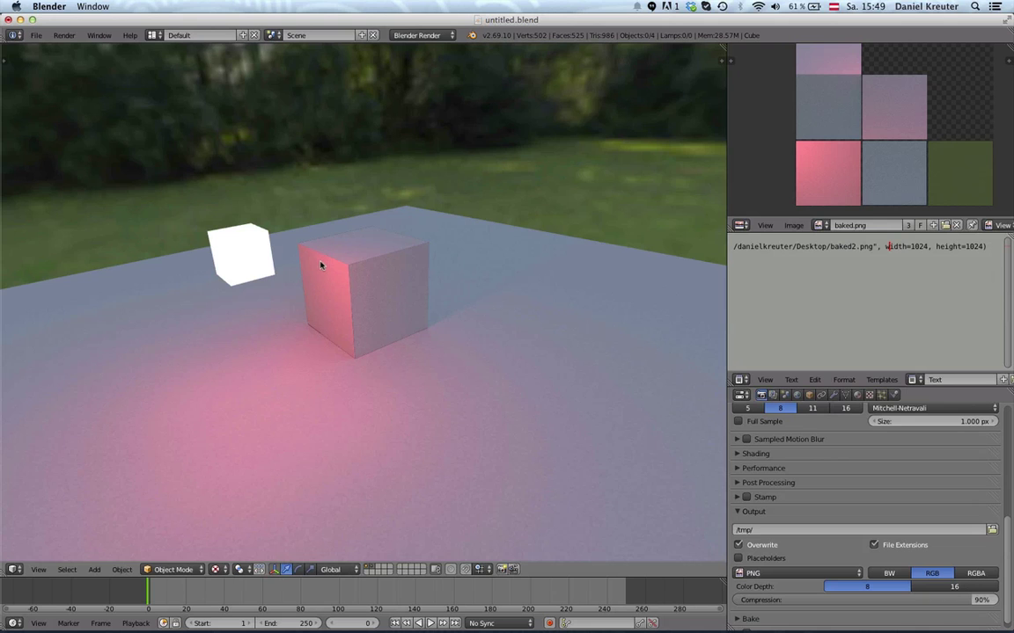
pyautogui.scroll(-3, 304, 331)
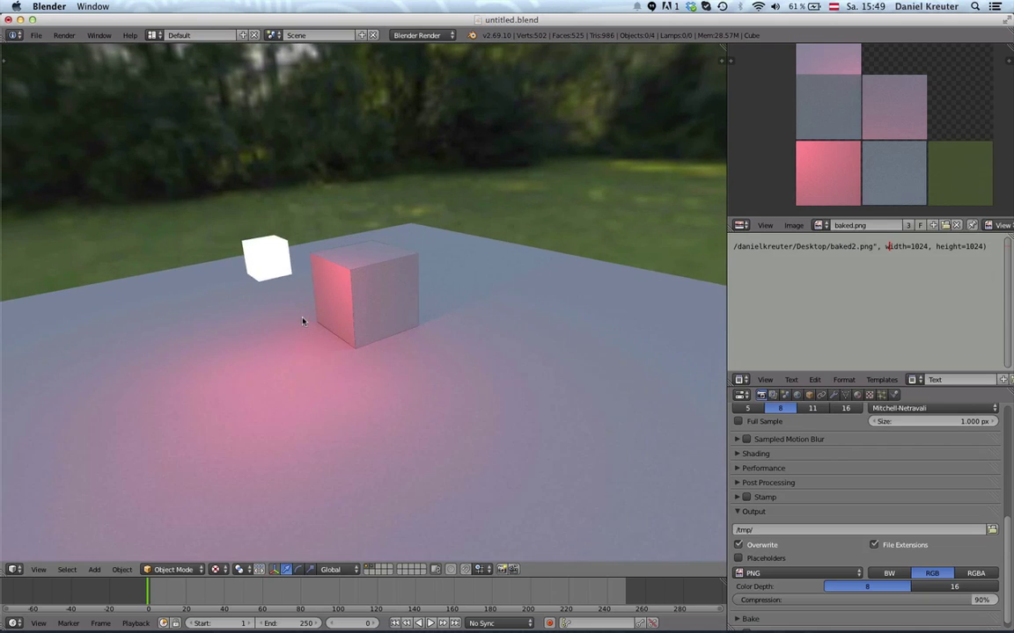
pyautogui.moveTo(360, 192); pyautogui.dragTo(416, 343, button='middle')
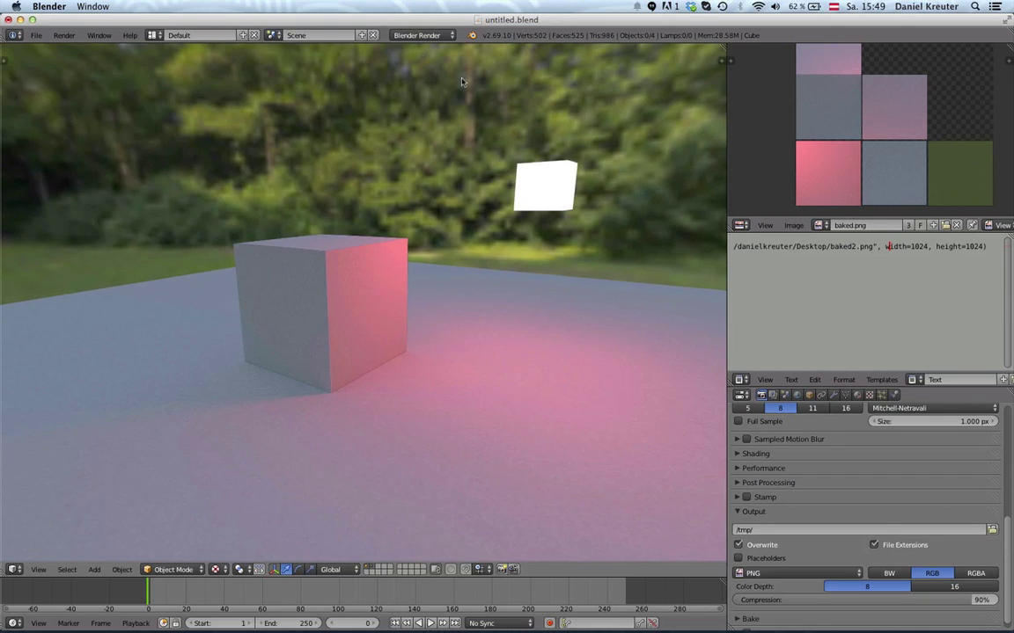
# Enlarge the properties area and switch the render engine to Cycles Render to view its settings.
pyautogui.moveTo(867, 388); pyautogui.dragTo(867, 308)
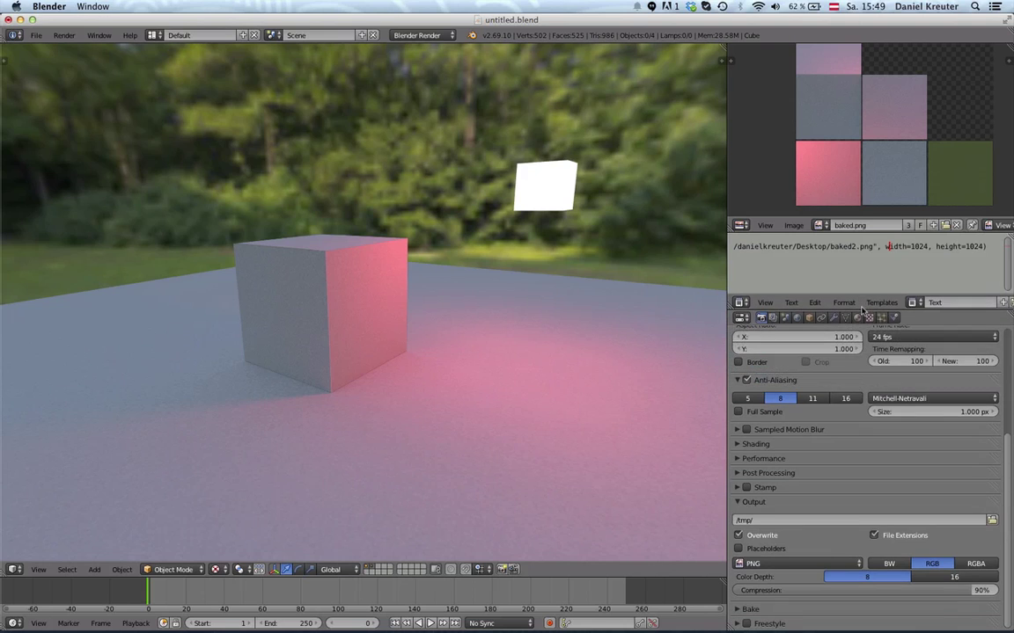
pyautogui.click(416, 36)
pyautogui.click(422, 79)
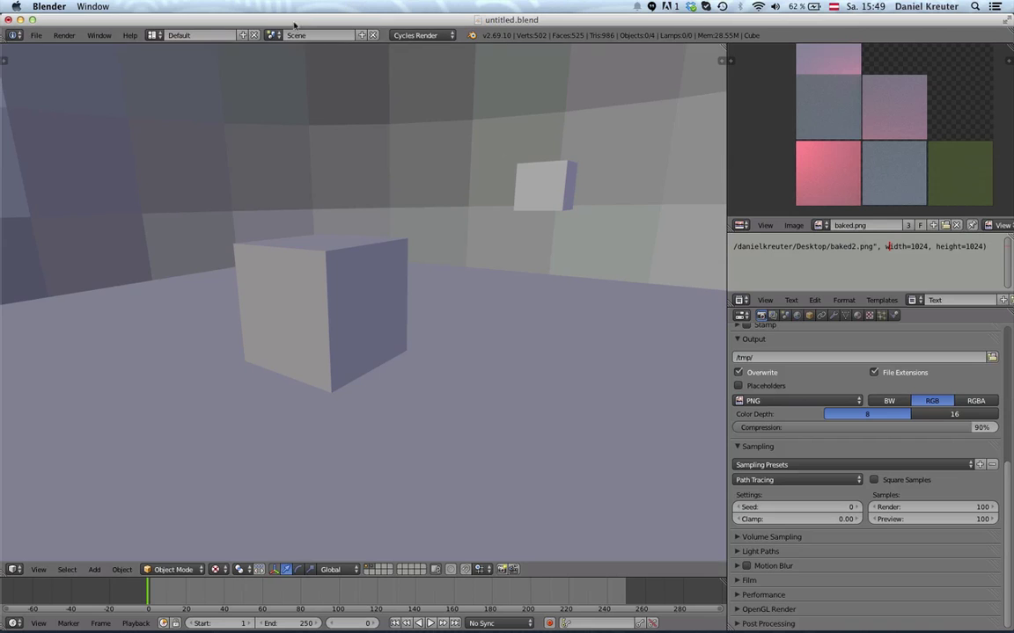
# Set the render engine back to Blender Render and expand its Bake settings.
pyautogui.click(416, 36)
pyautogui.click(416, 44)
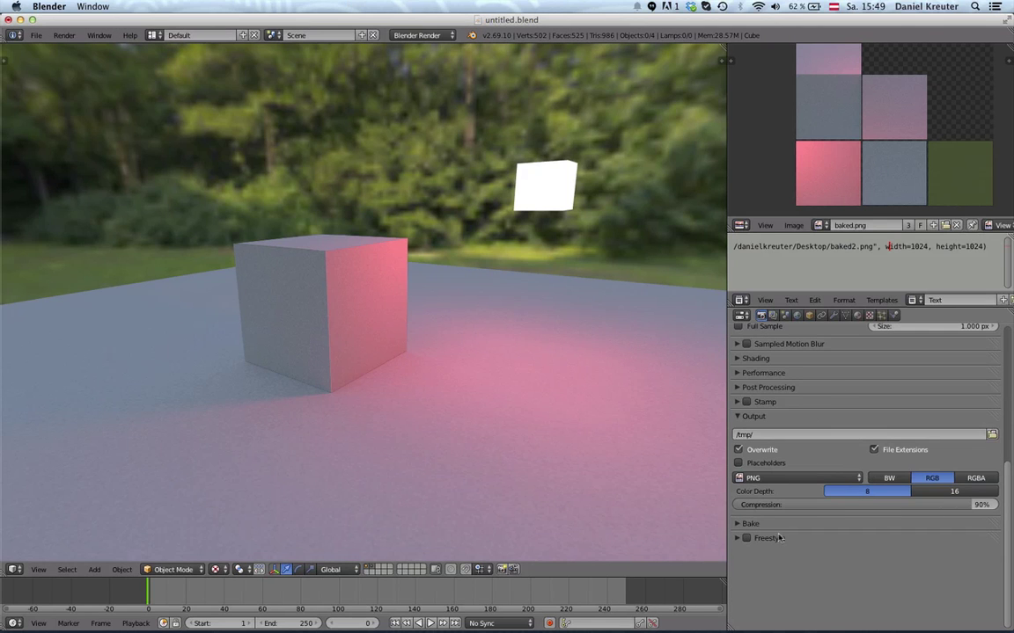
pyautogui.click(739, 524)
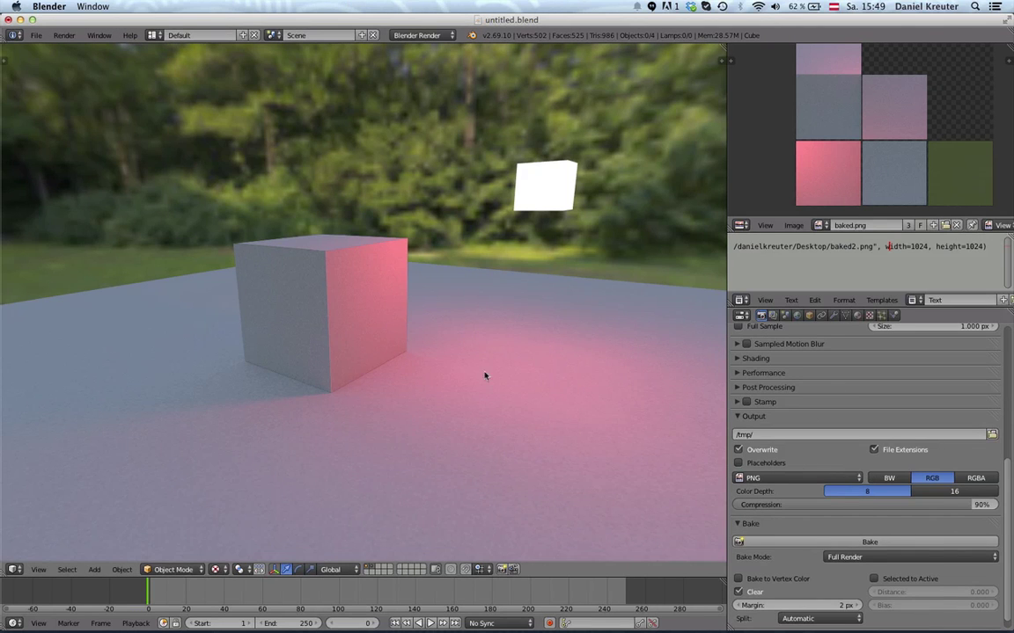
pyautogui.moveTo(484, 377); pyautogui.dragTo(313, 344, button='middle')
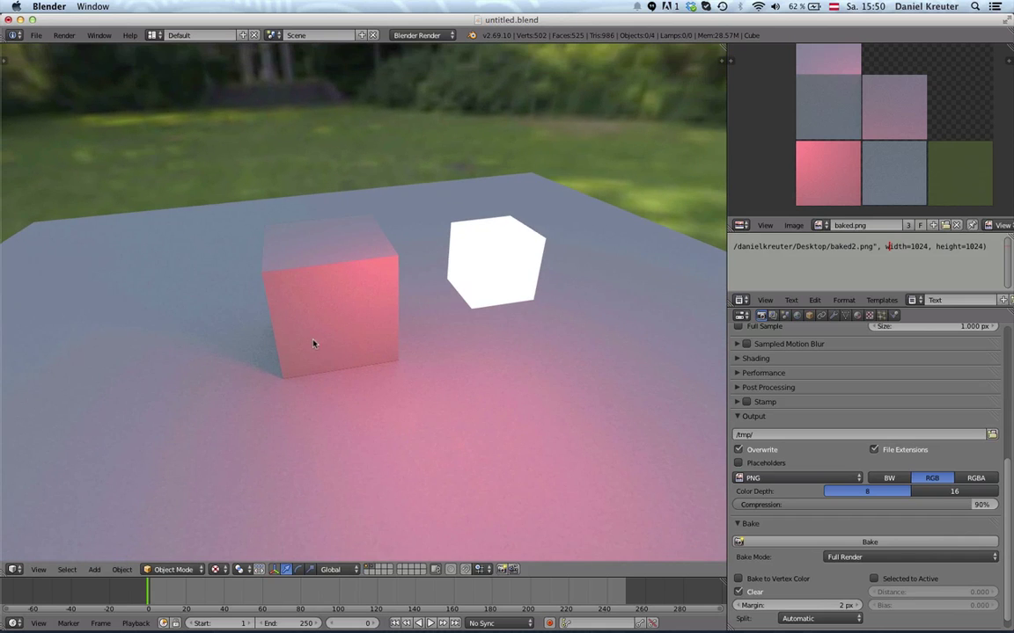
pyautogui.rightClick(356, 369)
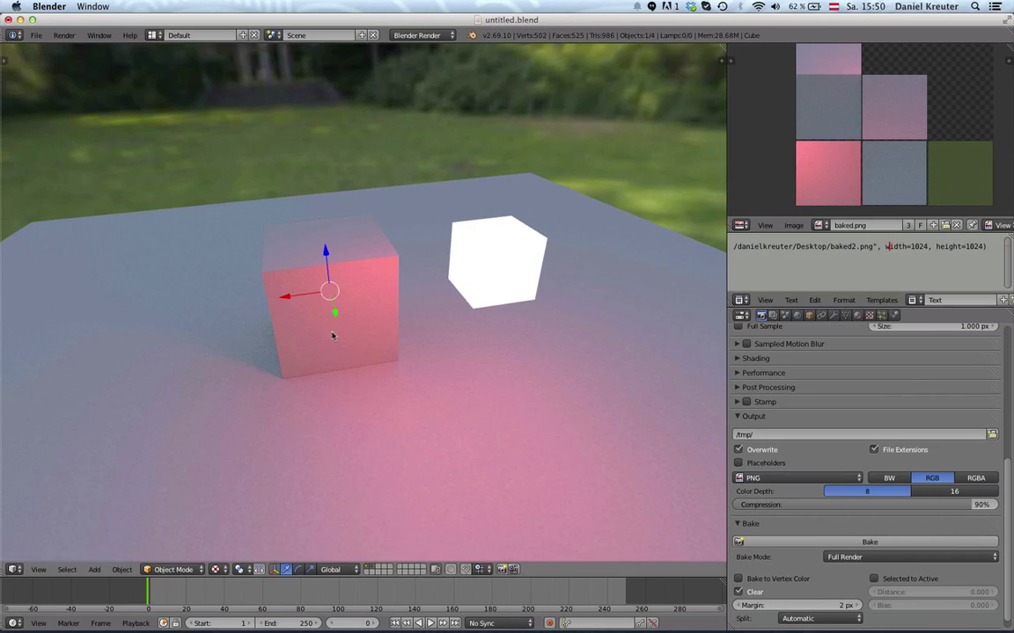
pyautogui.press('a')
pyautogui.moveTo(475, 352); pyautogui.dragTo(403, 405, button='middle')
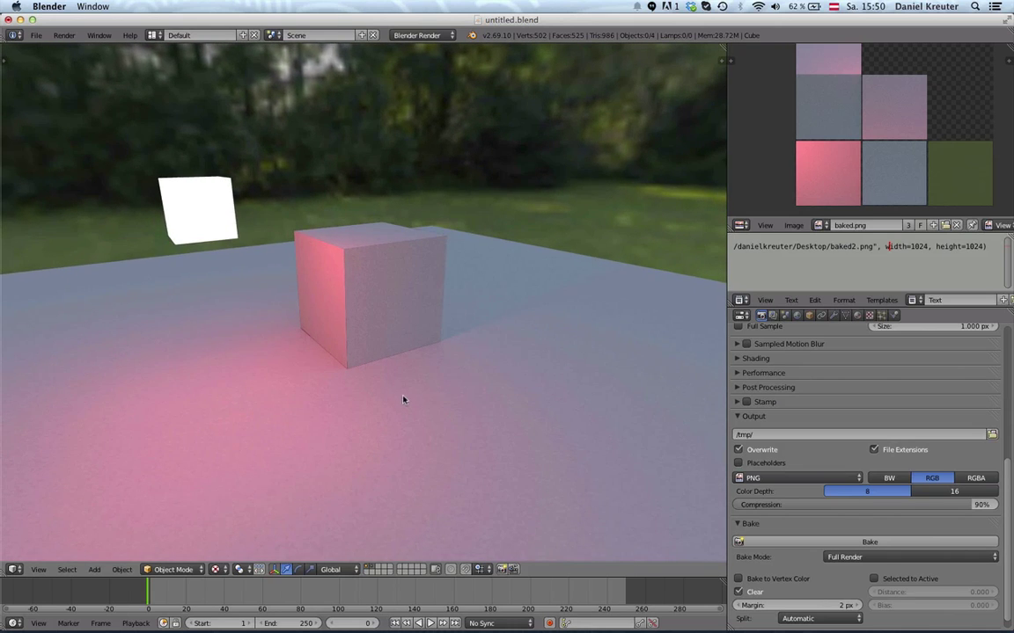